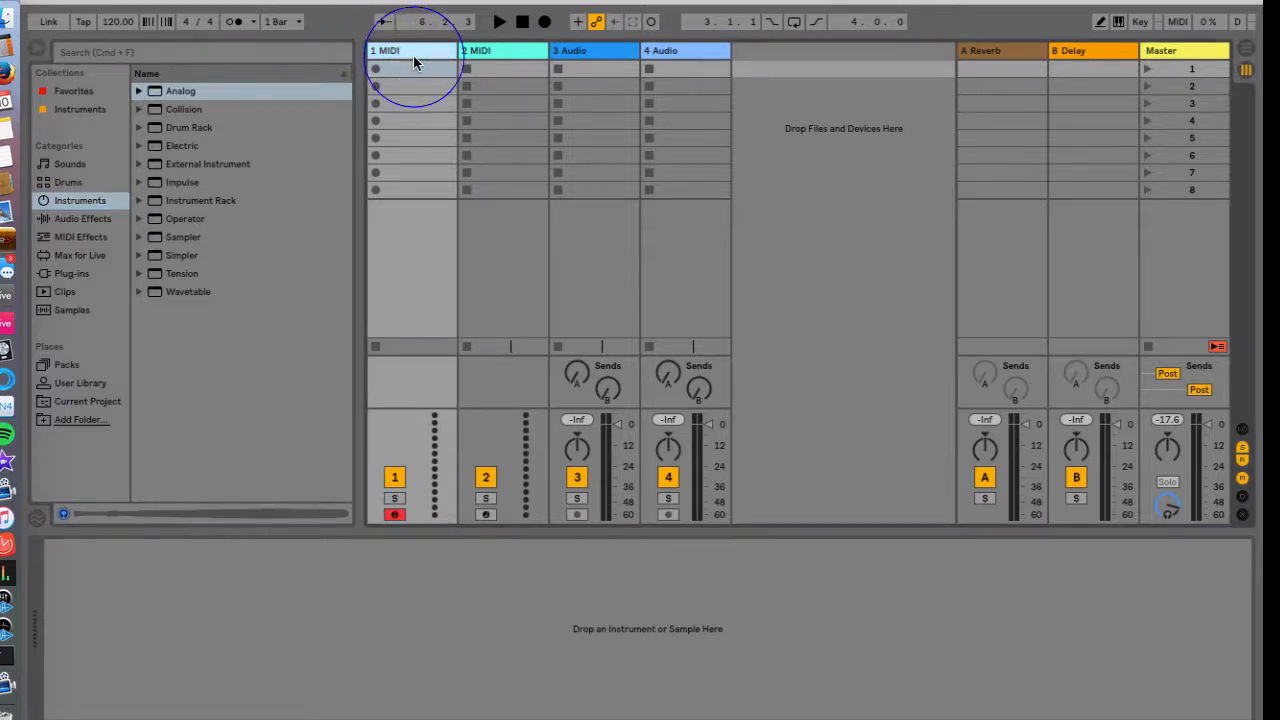
- Inspect the two MIDI tracks and two audio tracks in turn, ending on the first MIDI track
{"action": "left_click", "coordinate": [496, 52]}
{"action": "left_click", "coordinate": [590, 50]}
{"action": "left_click", "coordinate": [684, 51]}
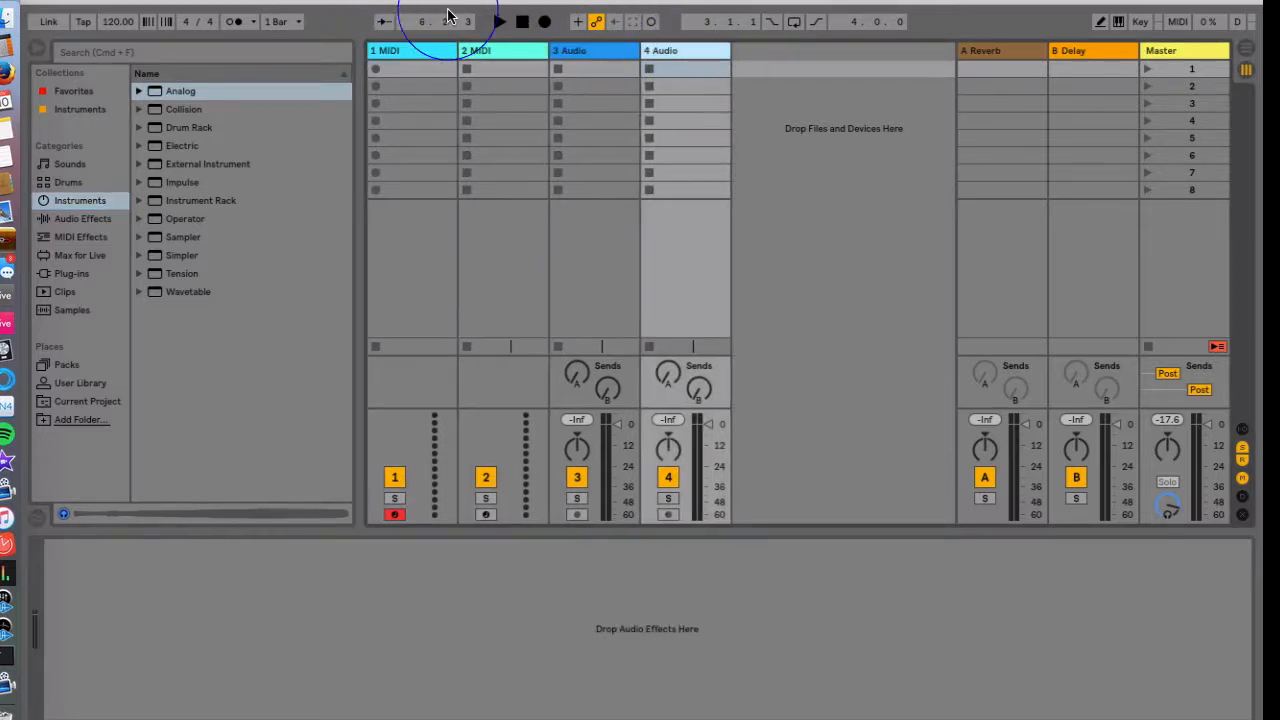
{"action": "left_click", "coordinate": [505, 53]}
{"action": "left_click", "coordinate": [410, 50]}
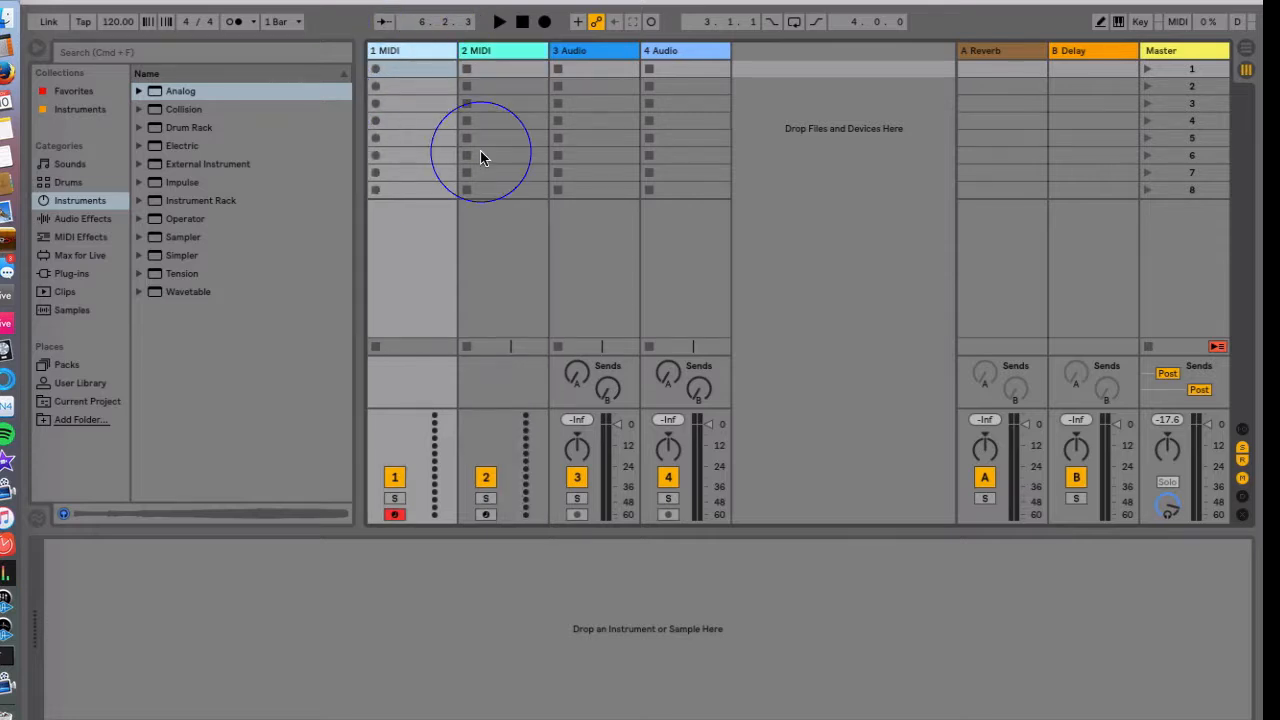
- Examine the Mallets presets in the Sounds category, with the first MIDI track as the selected track
{"action": "left_click", "coordinate": [72, 170]}
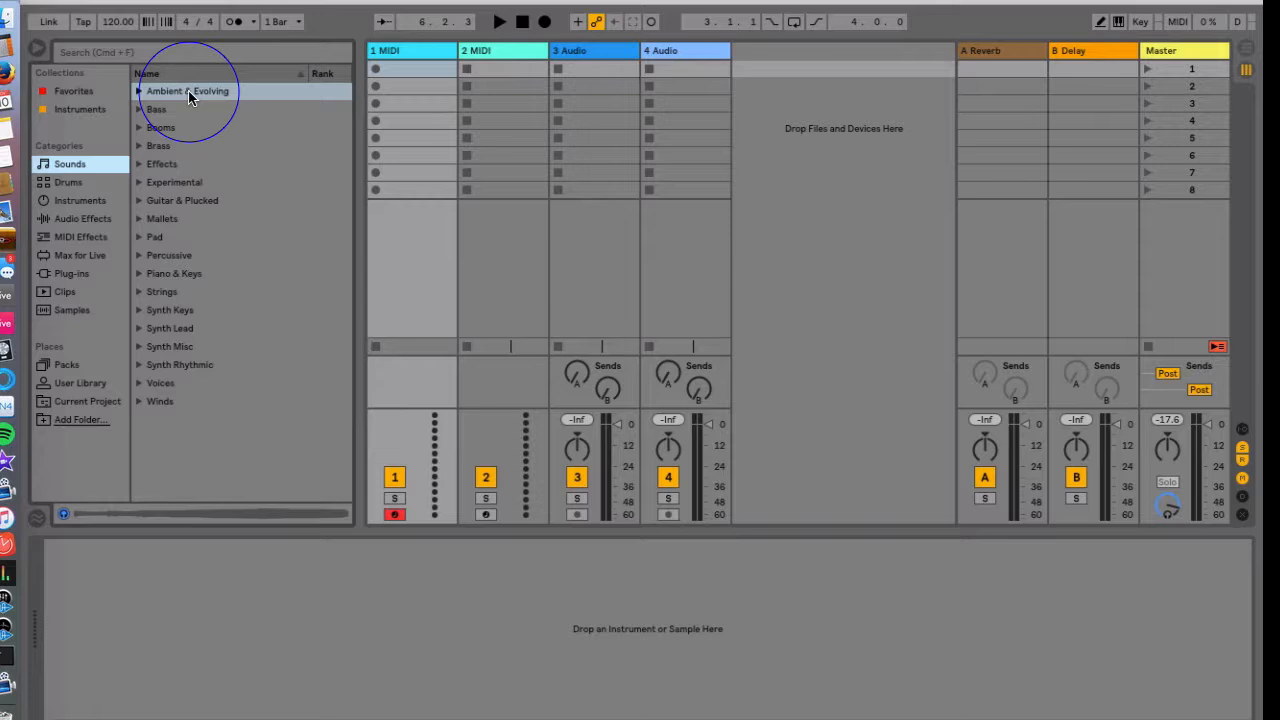
{"action": "left_click", "coordinate": [140, 218]}
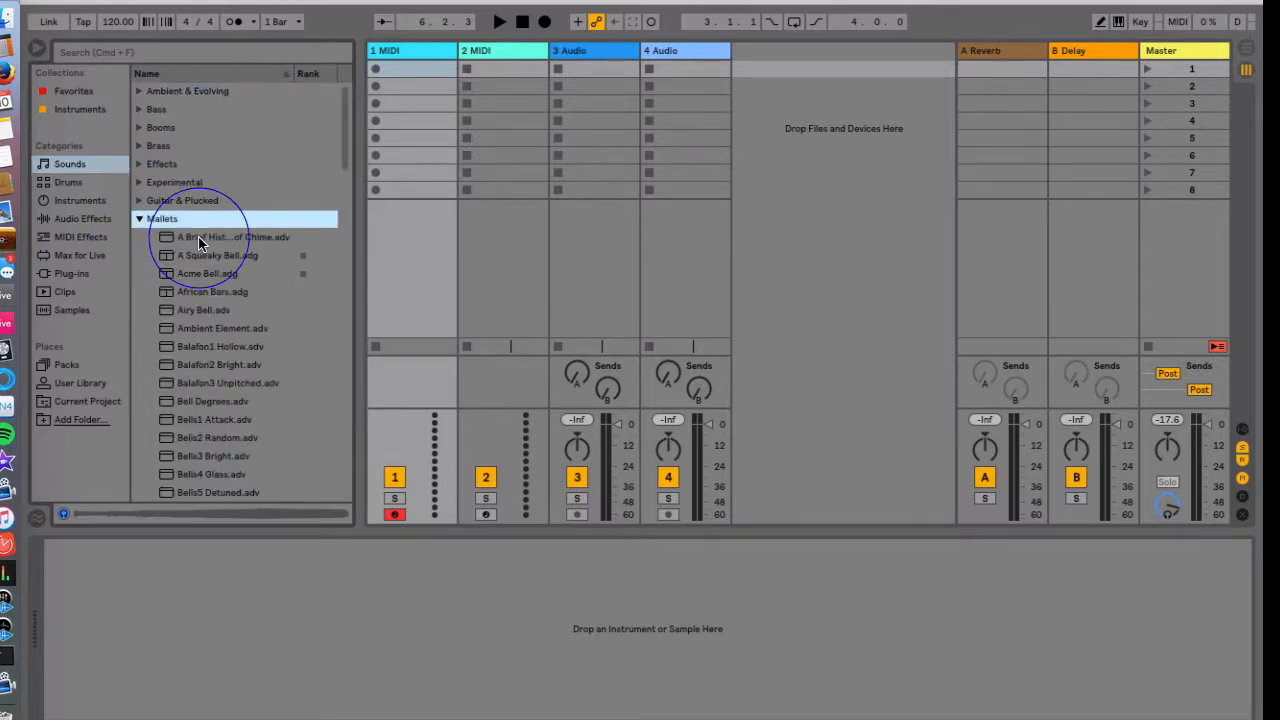
{"action": "left_click", "coordinate": [470, 53]}
{"action": "left_click", "coordinate": [428, 53]}
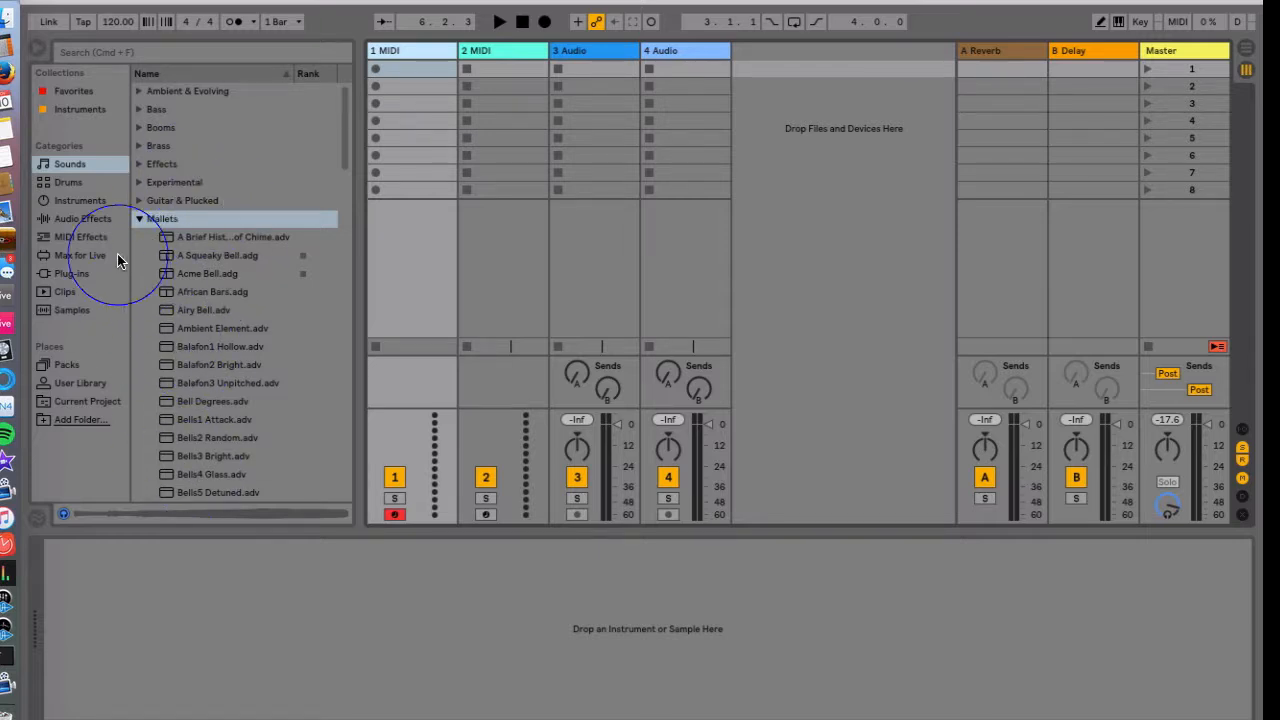
{"action": "left_click", "coordinate": [140, 218]}
- Compare the contents of the Instruments, Drums and Sounds categories, including the Guitar & Plucked presets and the Analog preset folders
{"action": "left_click", "coordinate": [80, 200]}
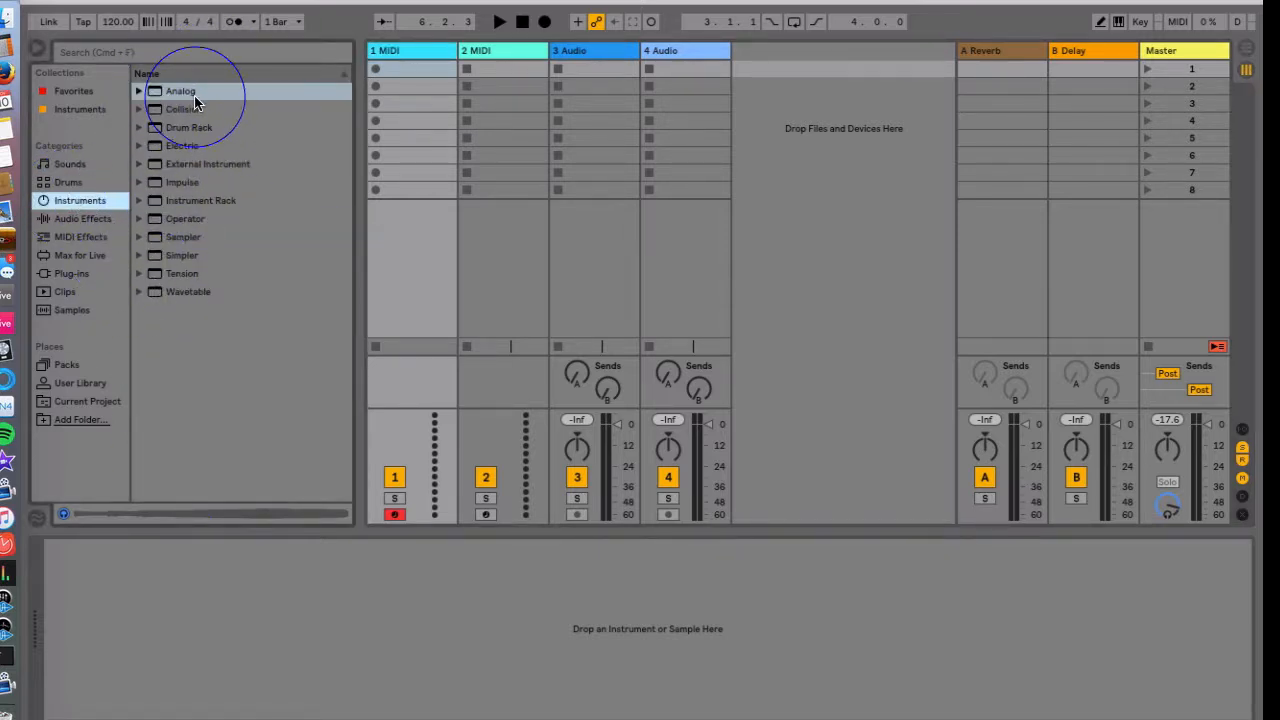
{"action": "left_click", "coordinate": [70, 182]}
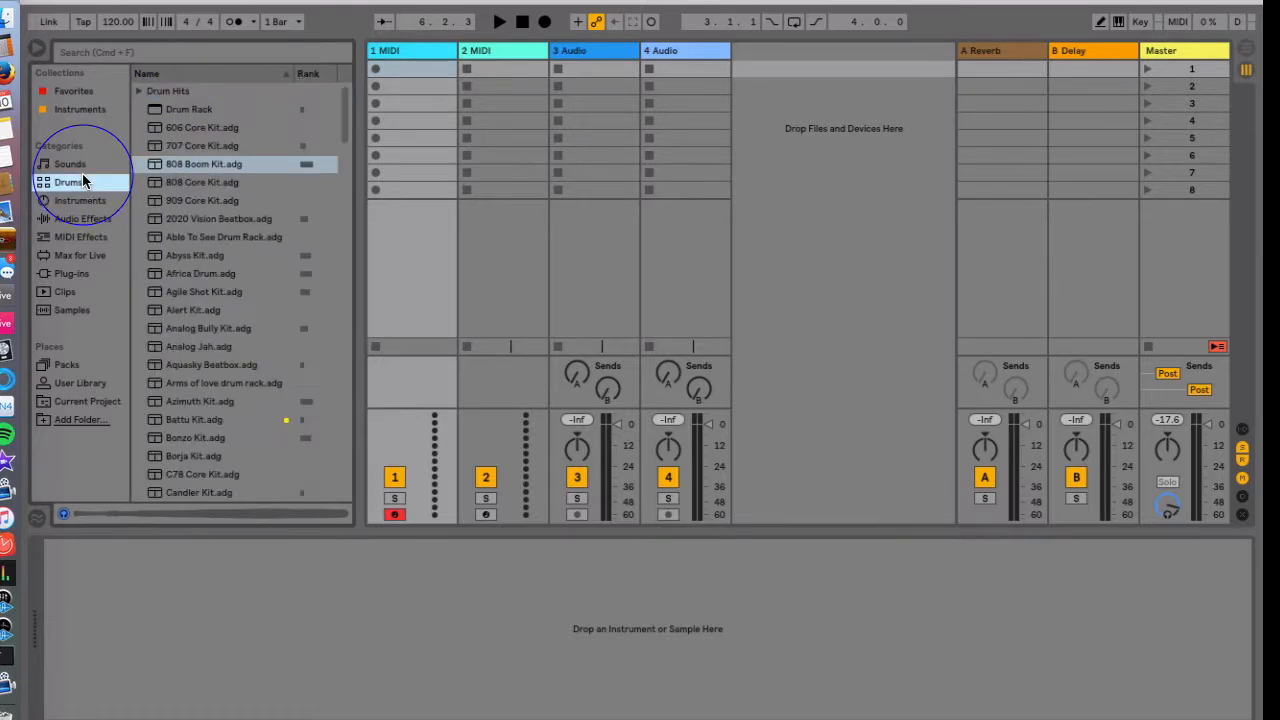
{"action": "left_click", "coordinate": [72, 164]}
{"action": "left_click", "coordinate": [140, 200]}
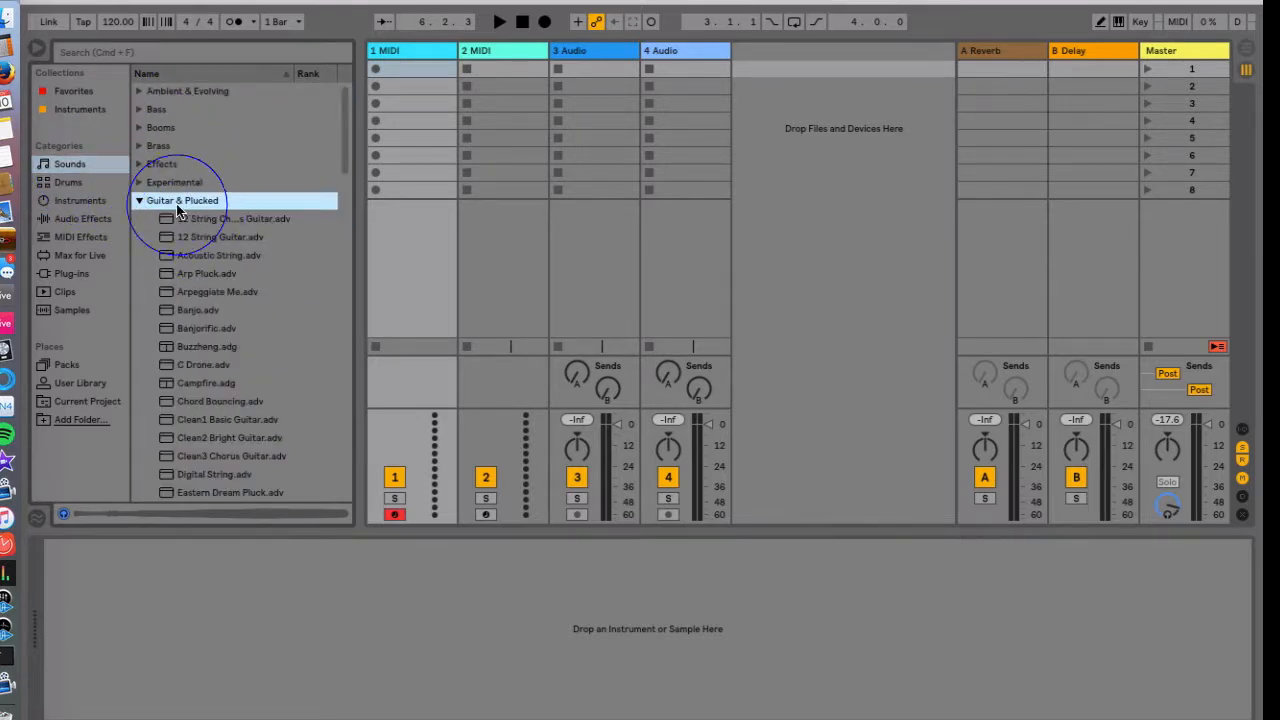
{"action": "left_click", "coordinate": [82, 218]}
{"action": "left_click", "coordinate": [80, 200]}
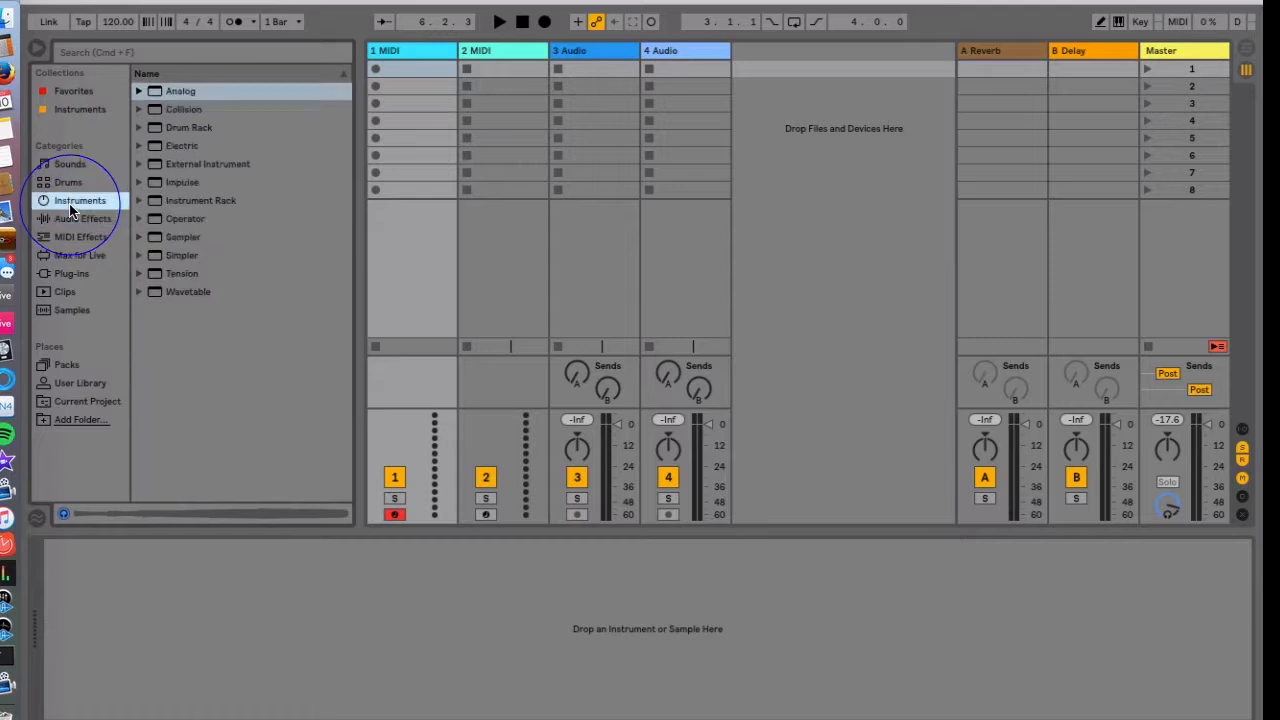
{"action": "left_click", "coordinate": [139, 91]}
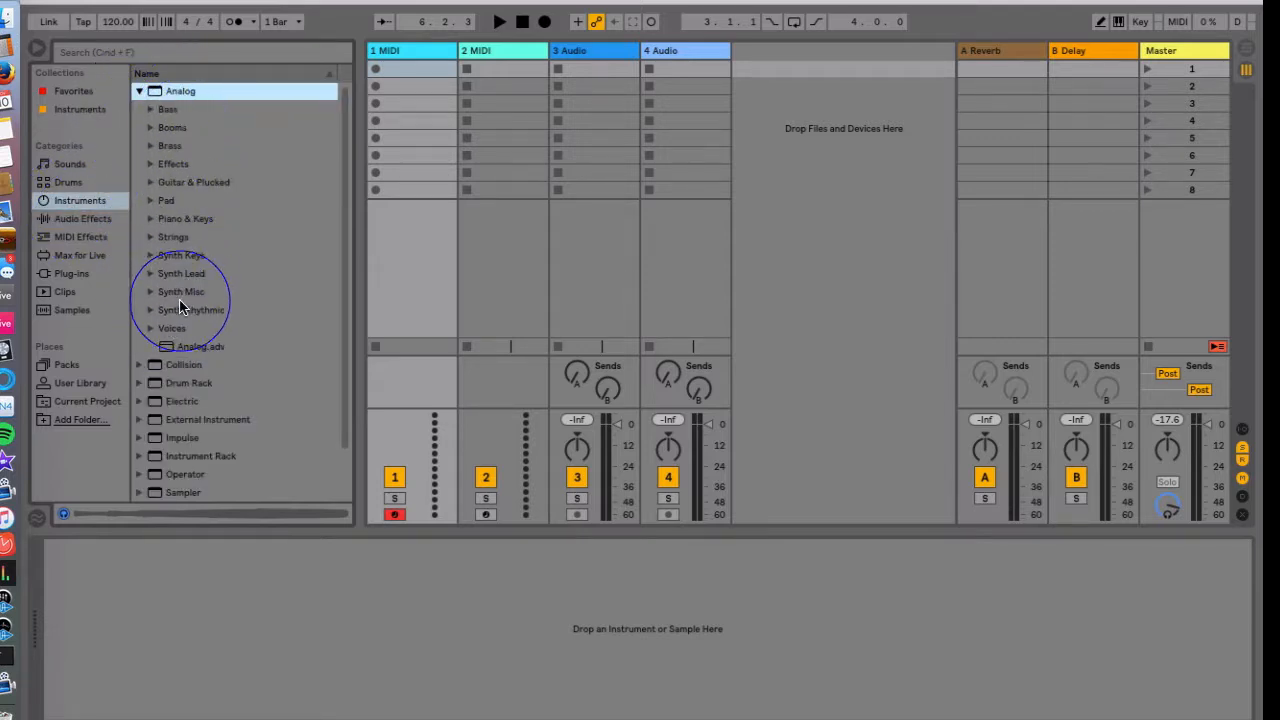
{"action": "left_click", "coordinate": [143, 92]}
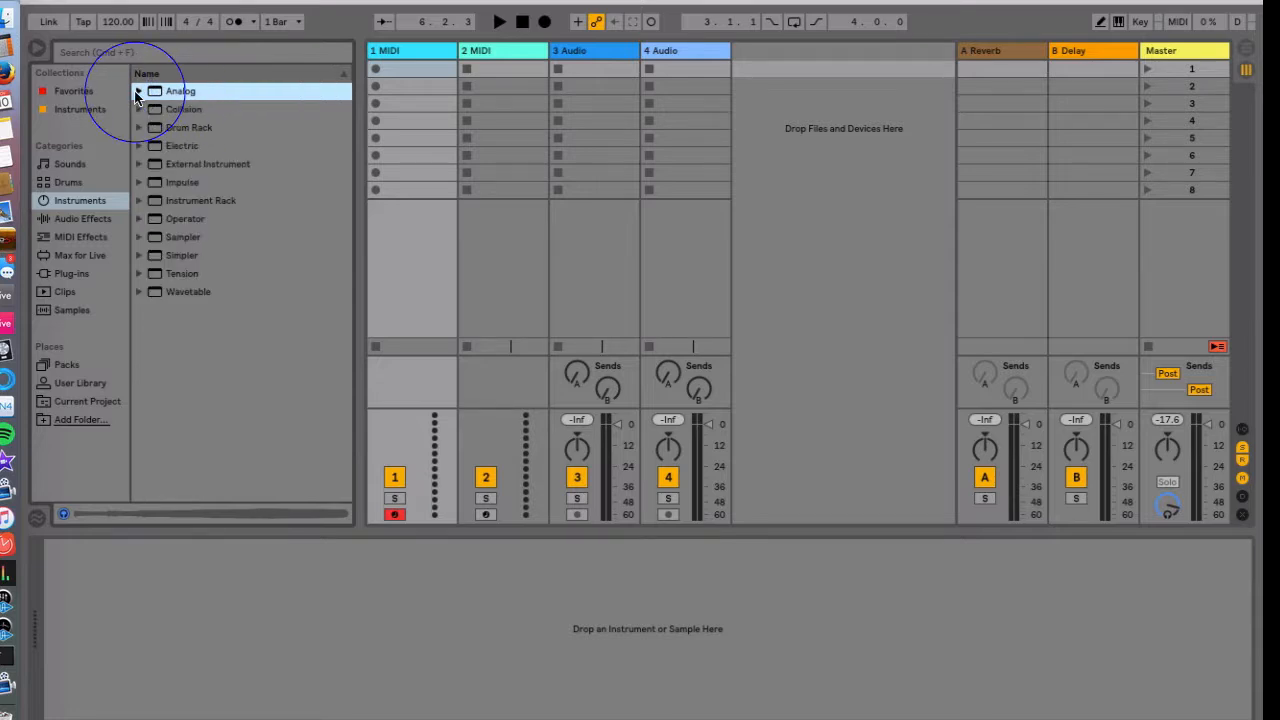
- Select the Chimes and Bow.adg preset in the Ambient & Evolving folder of the Sounds category
{"action": "left_click", "coordinate": [70, 164]}
{"action": "left_click", "coordinate": [140, 201]}
{"action": "left_click", "coordinate": [140, 203]}
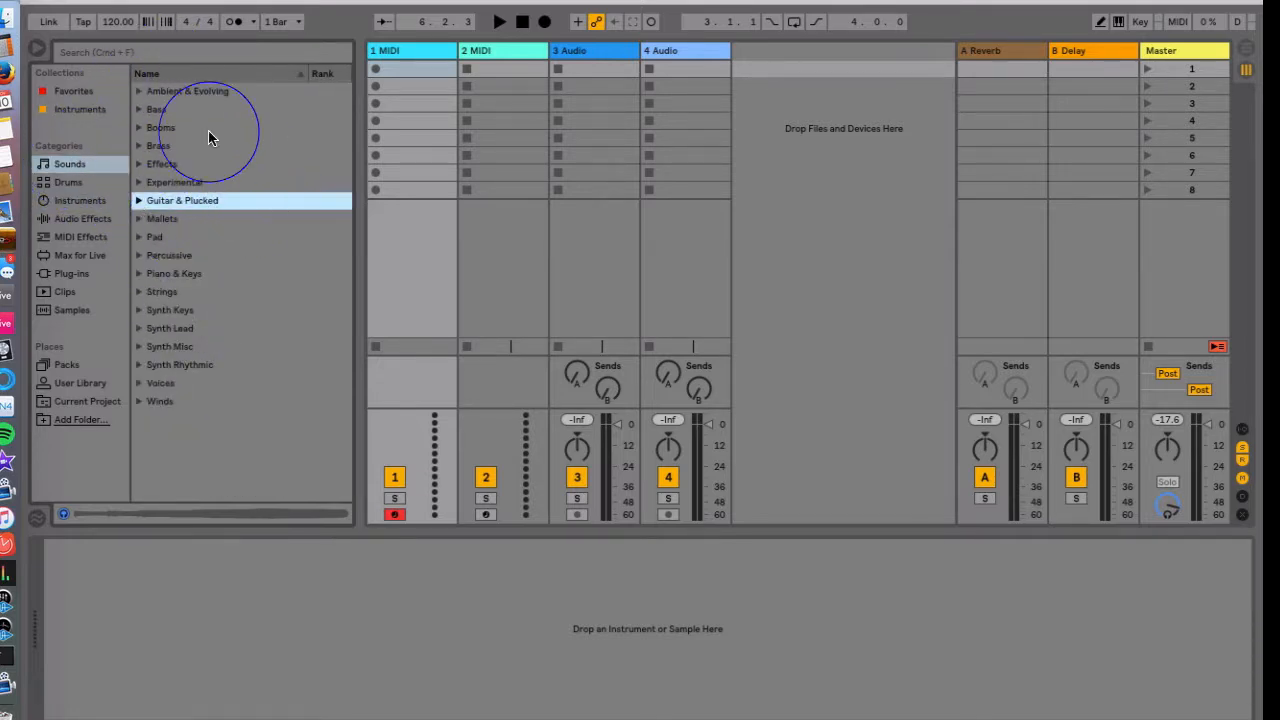
{"action": "left_click", "coordinate": [140, 92]}
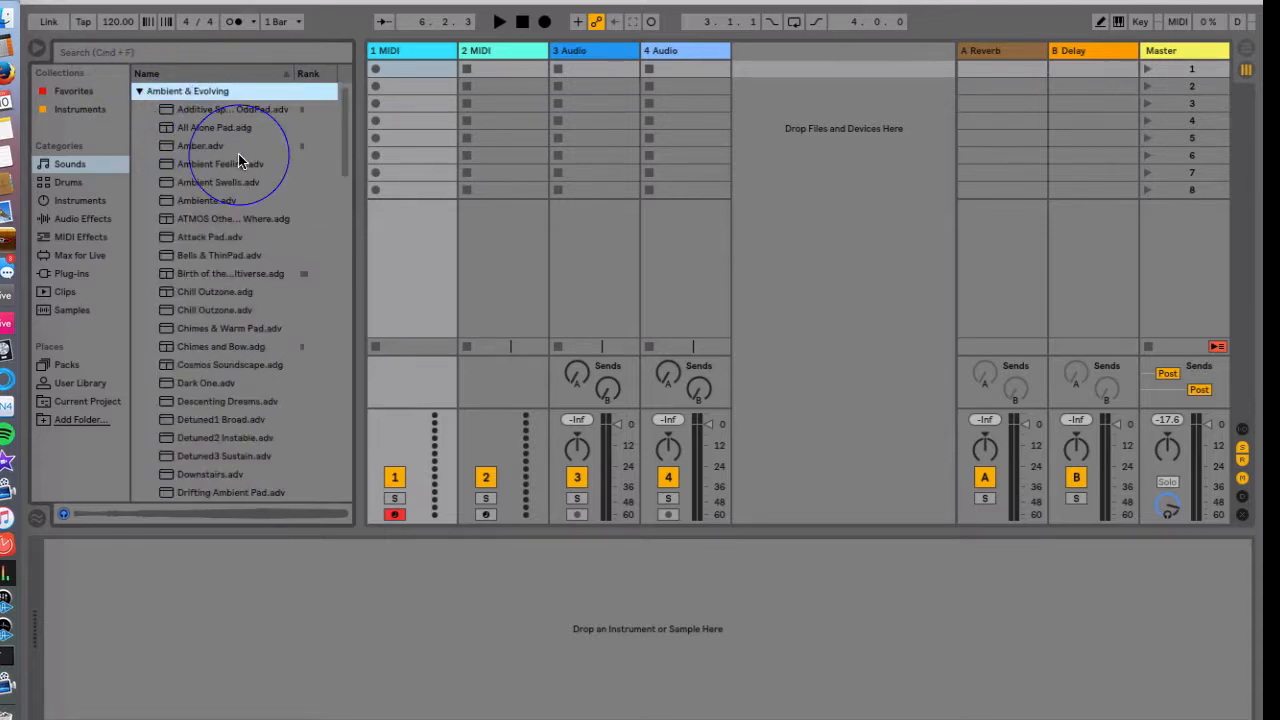
{"action": "scroll", "coordinate": [250, 352], "scroll_direction": "down", "scroll_amount": 1}
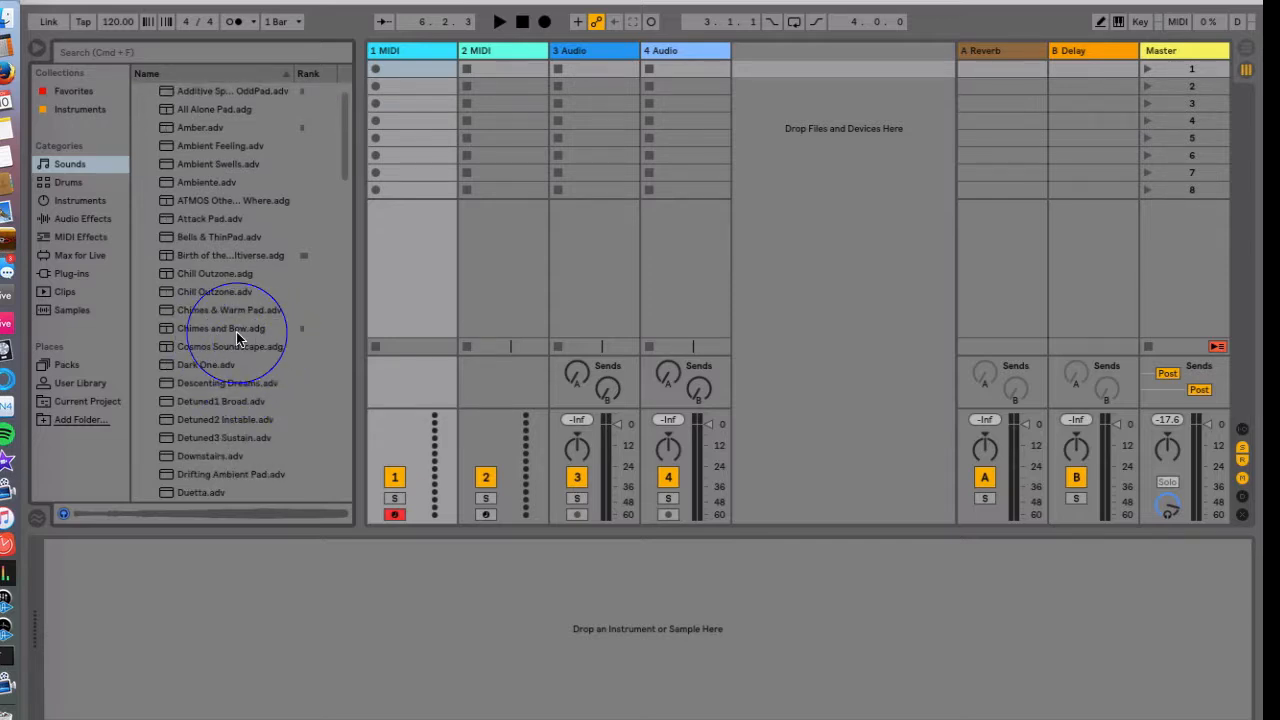
{"action": "left_click", "coordinate": [217, 335]}
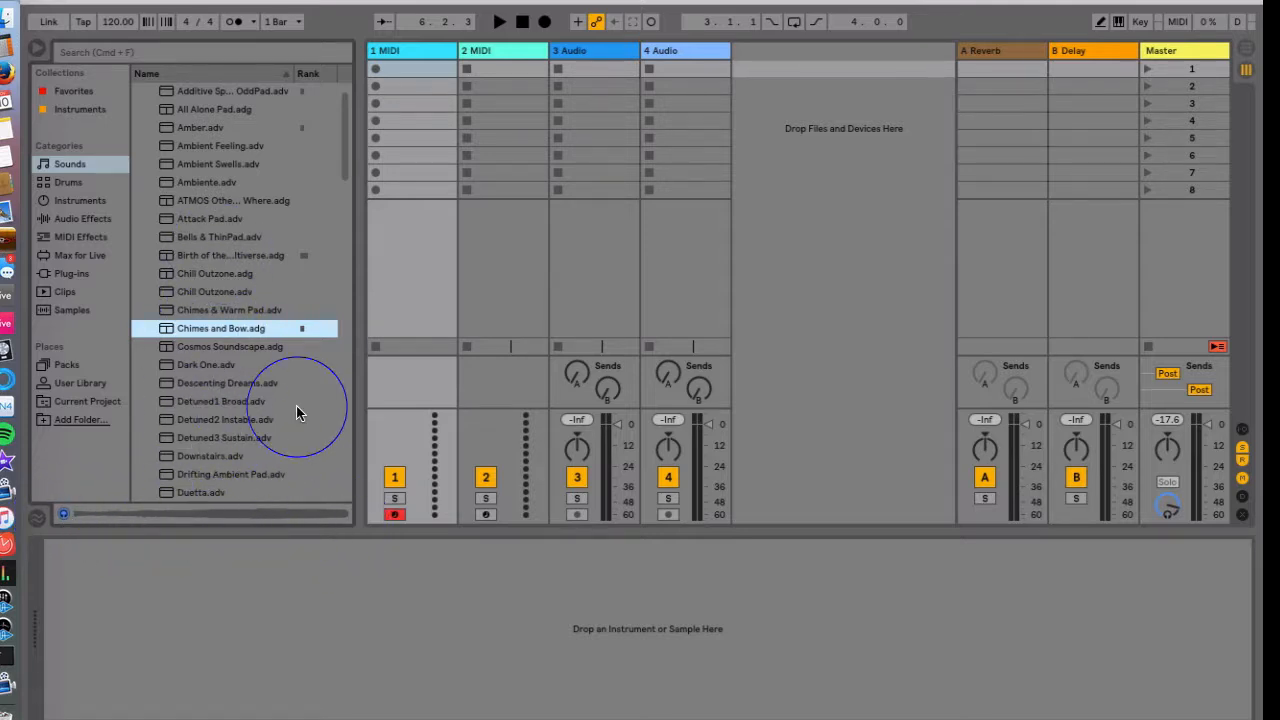
- Load the Chimes and Bow.adg preset onto the second MIDI track and widen the browser slightly
{"action": "left_click", "coordinate": [415, 50]}
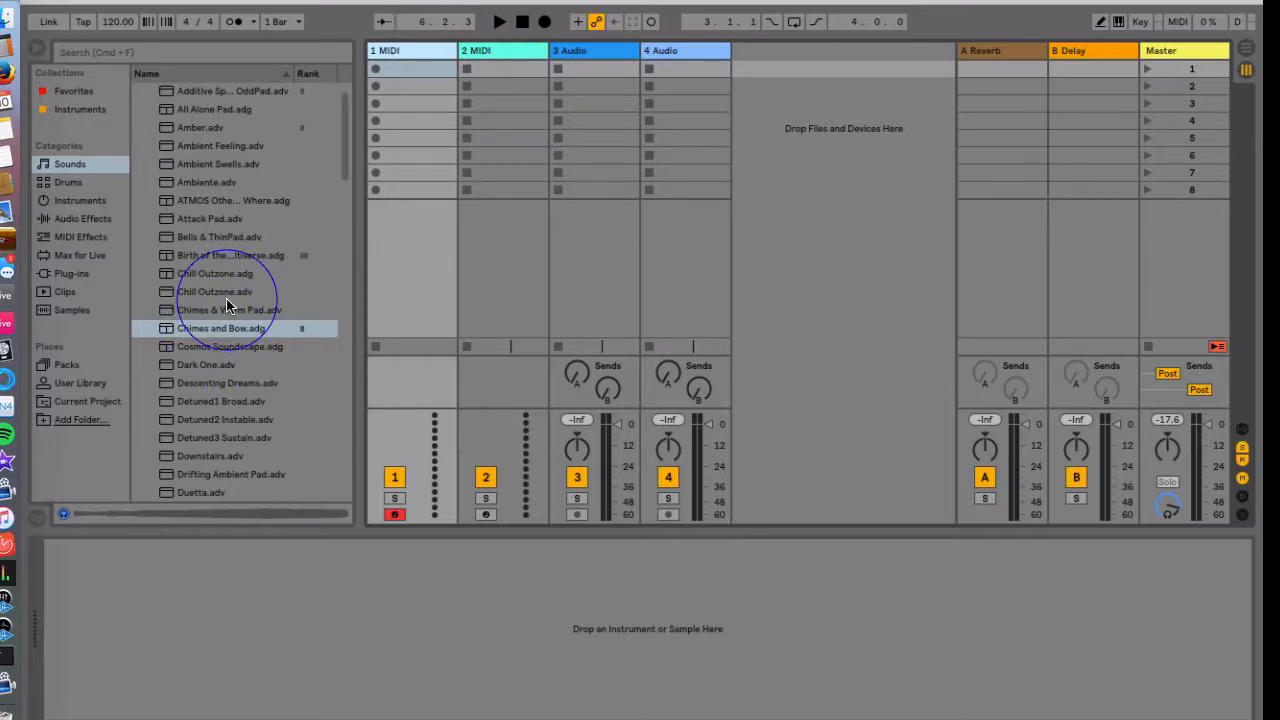
{"action": "left_click", "coordinate": [502, 52]}
{"action": "left_click", "coordinate": [208, 332]}
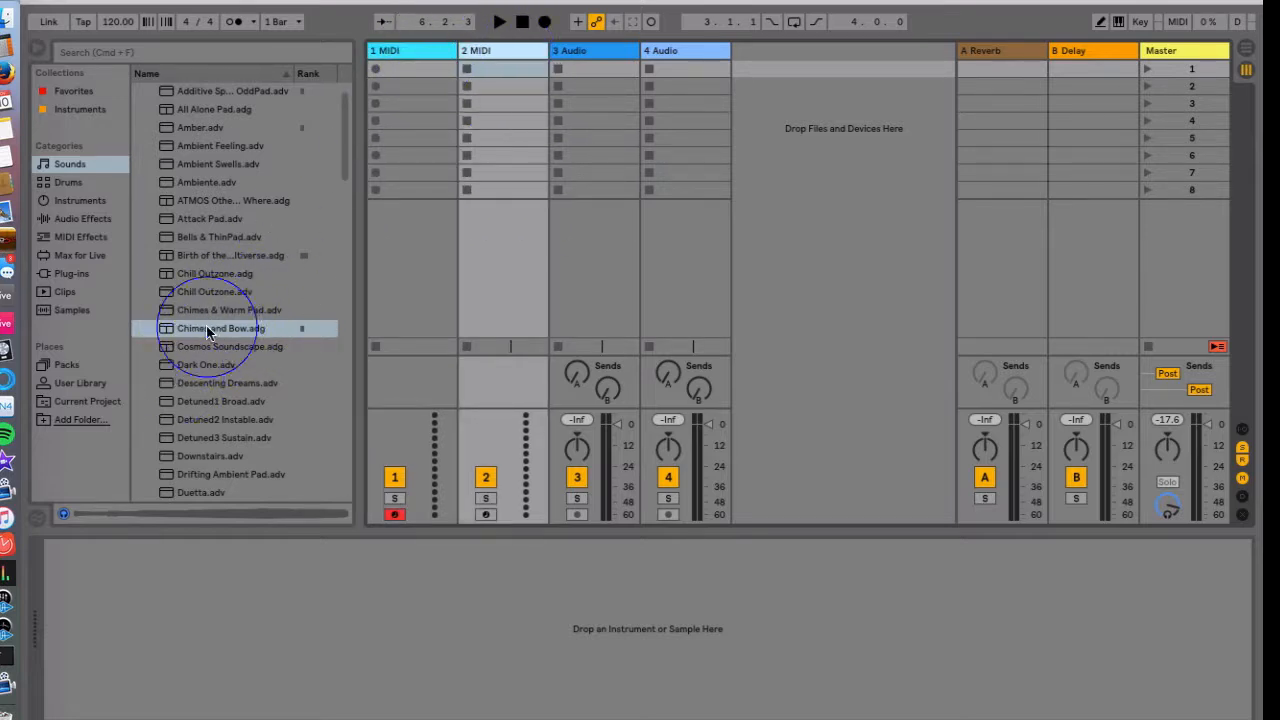
{"action": "left_click", "coordinate": [193, 333]}
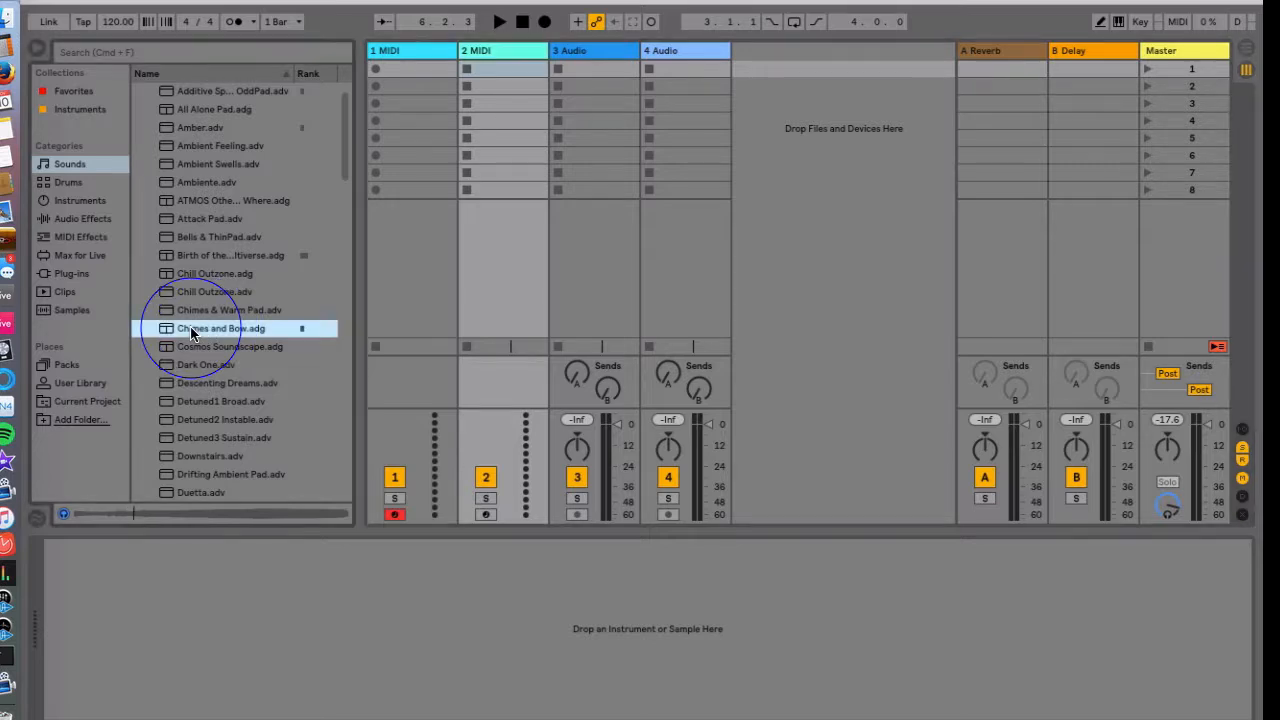
{"action": "left_click_drag", "start_coordinate": [193, 333], "coordinate": [470, 55]}
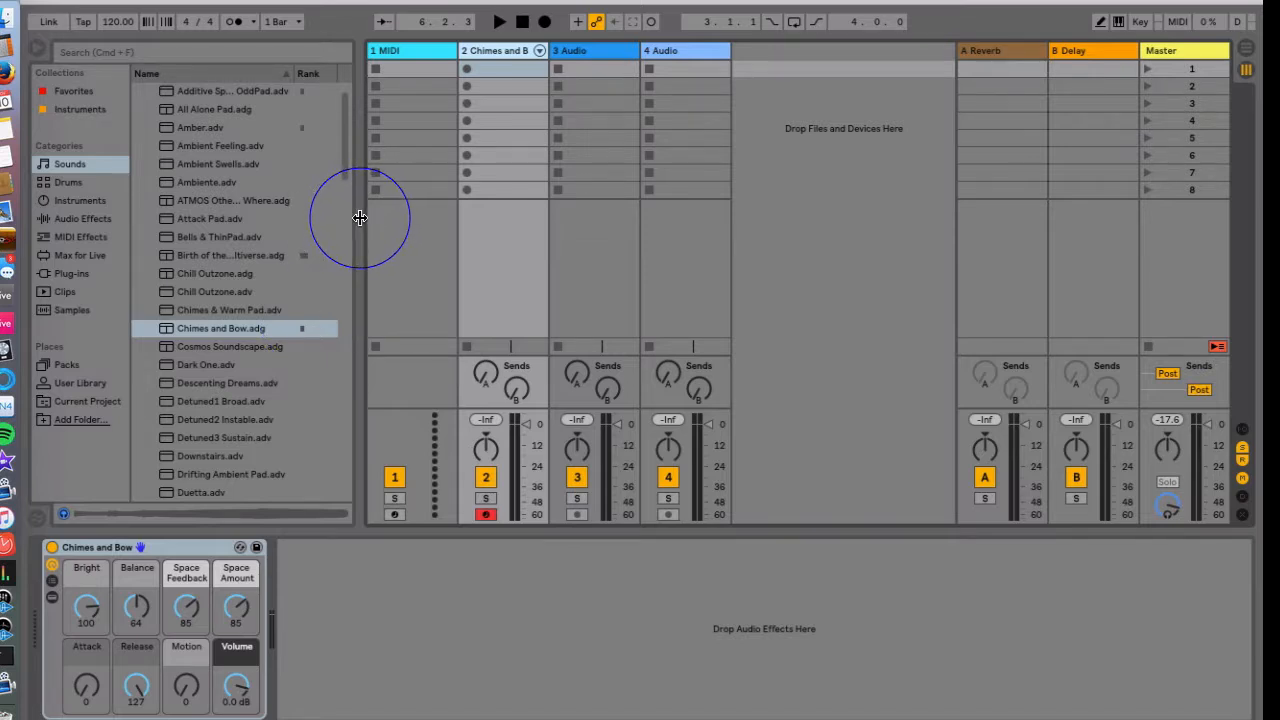
{"action": "mouse_move", "coordinate": [359, 217]}
{"action": "left_mouse_down"}
{"action": "mouse_move", "coordinate": [523, 220]}
{"action": "mouse_move", "coordinate": [320, 240]}
{"action": "mouse_move", "coordinate": [477, 237]}
{"action": "mouse_move", "coordinate": [349, 229]}
{"action": "mouse_move", "coordinate": [372, 218]}
{"action": "left_mouse_up"}
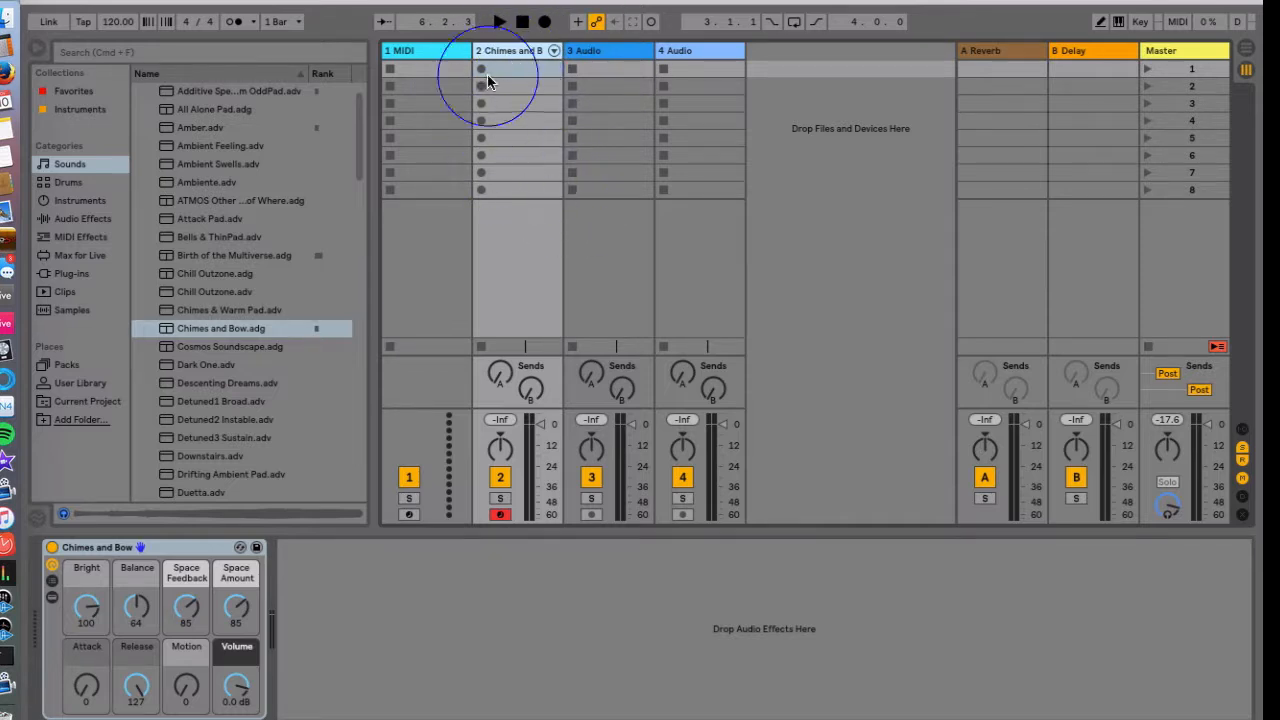
- Step through scenes 1 to 6 on the Master track and return to scene 1
{"action": "left_click", "coordinate": [1191, 71]}
{"action": "left_click", "coordinate": [1189, 87]}
{"action": "left_click", "coordinate": [1187, 104]}
{"action": "left_click", "coordinate": [1184, 121]}
{"action": "left_click", "coordinate": [1182, 139]}
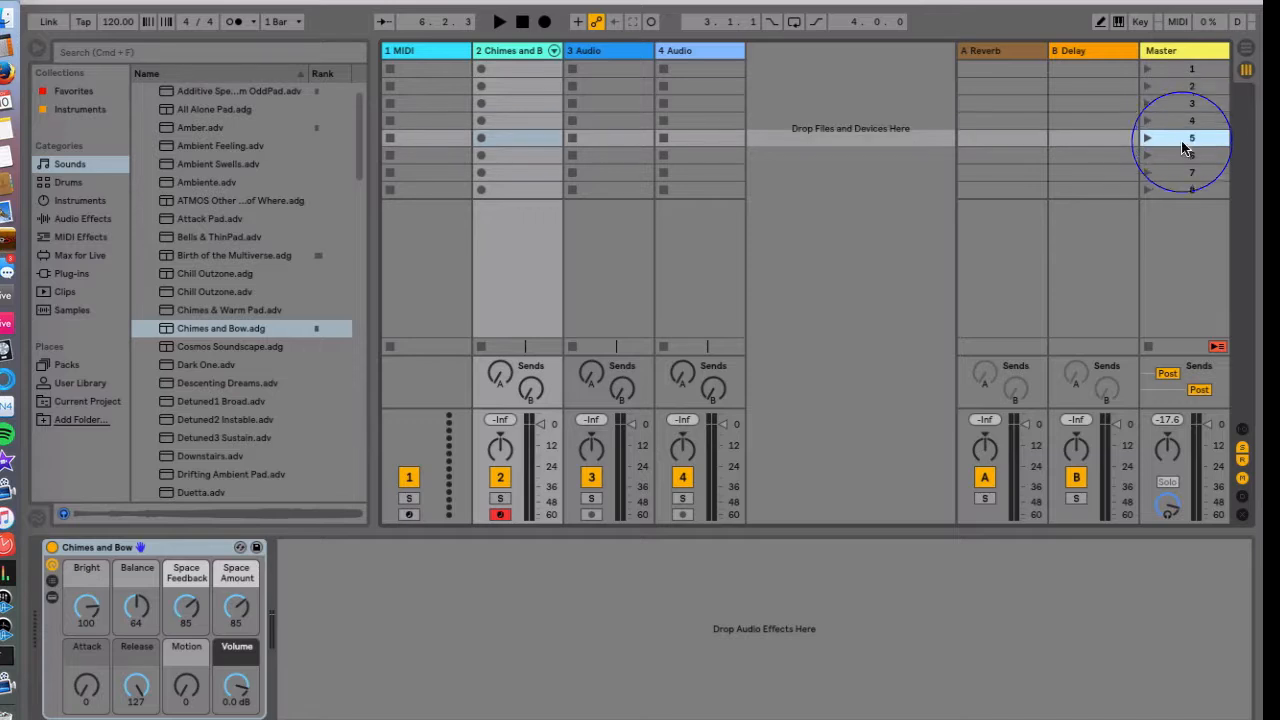
{"action": "left_click", "coordinate": [1180, 155]}
{"action": "left_click", "coordinate": [1178, 121]}
{"action": "left_click", "coordinate": [1165, 69]}
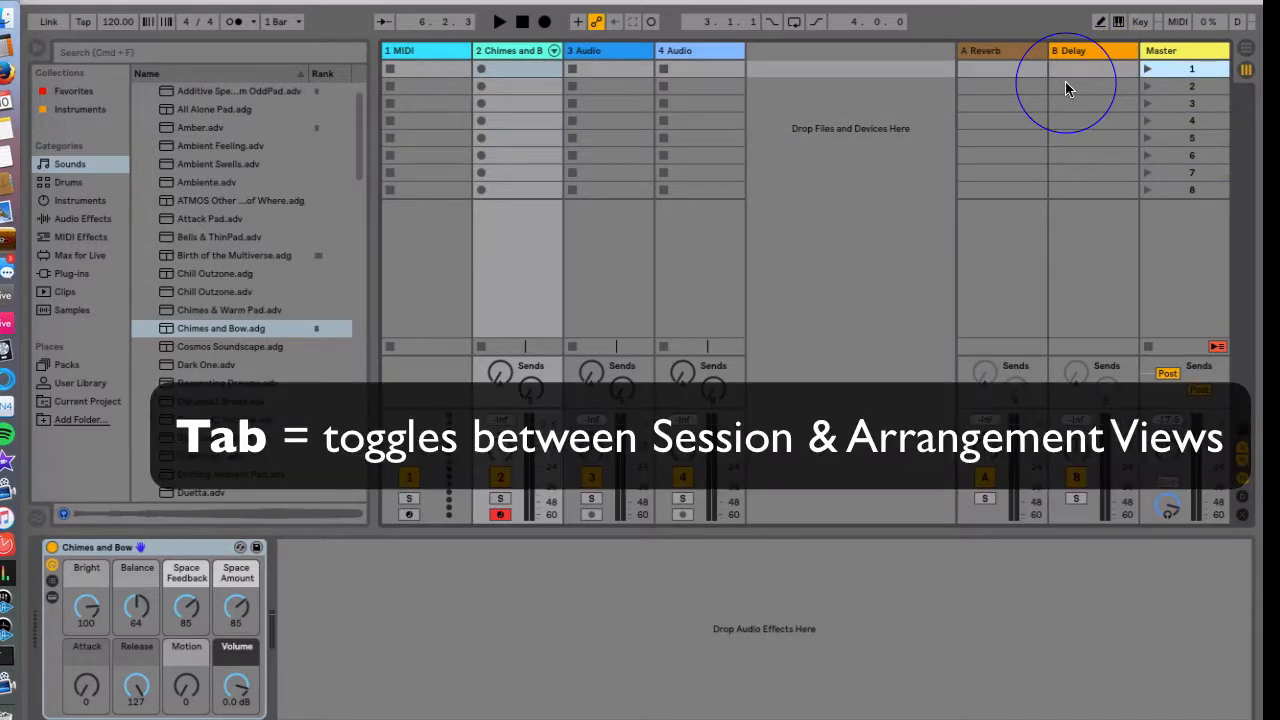
- Switch back and forth between the Session and Arrangement views, ending in the Session View
{"action": "key", "text": "Tab"}
{"action": "key", "text": "Tab"}
{"action": "key", "text": "Tab"}
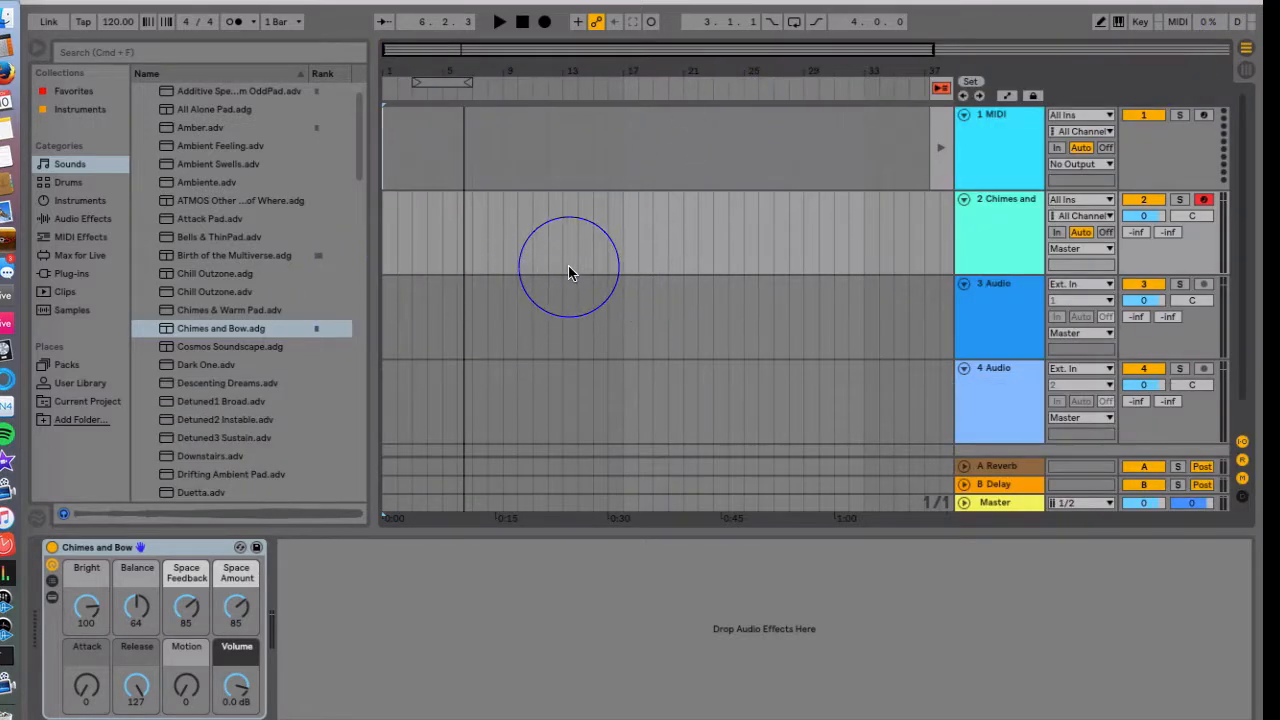
{"action": "key", "text": "Tab"}
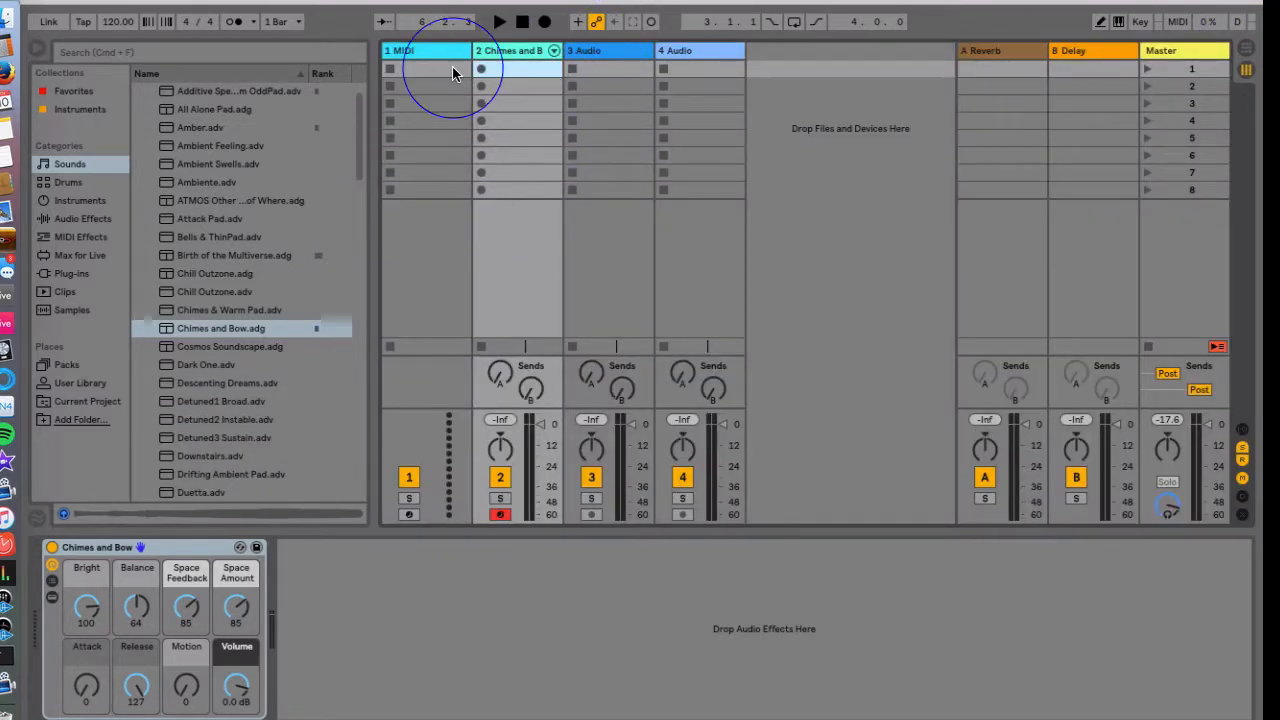
{"action": "key", "text": "Tab"}
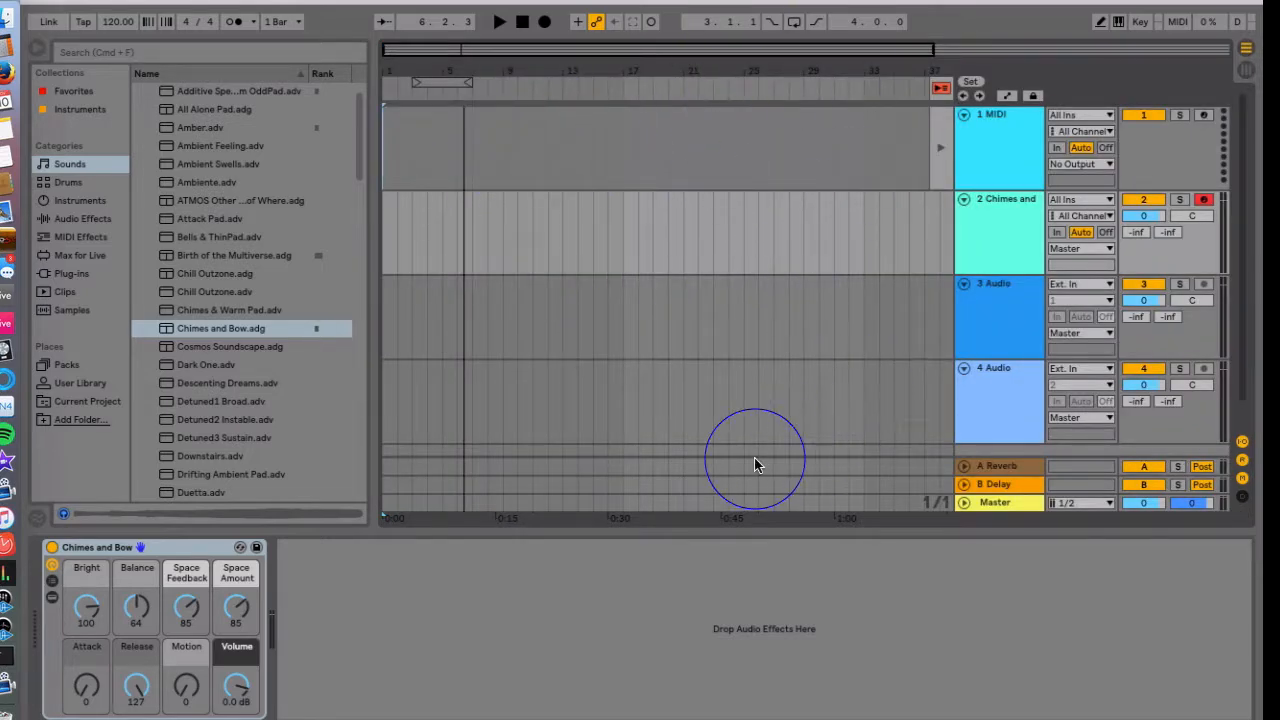
{"action": "key", "text": "Tab"}
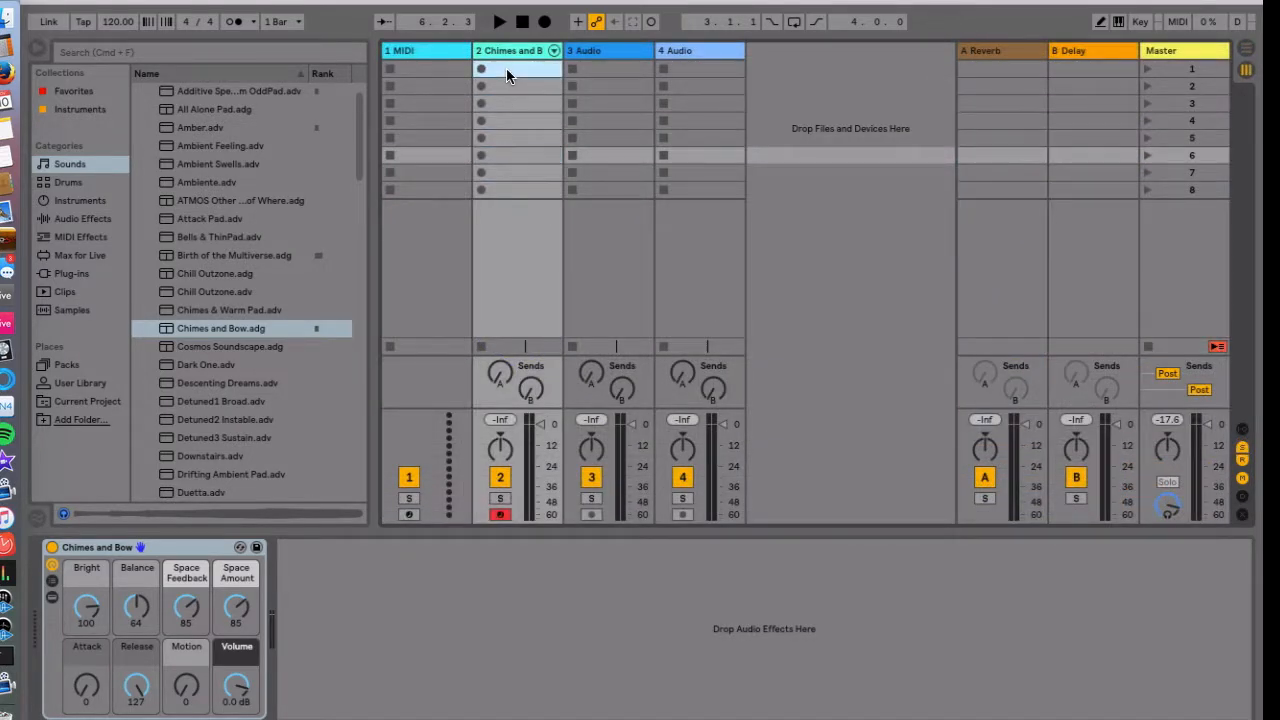
- Create an empty MIDI clip in the first clip slot of the Chimes and Bow track
{"action": "left_click", "coordinate": [507, 73]}
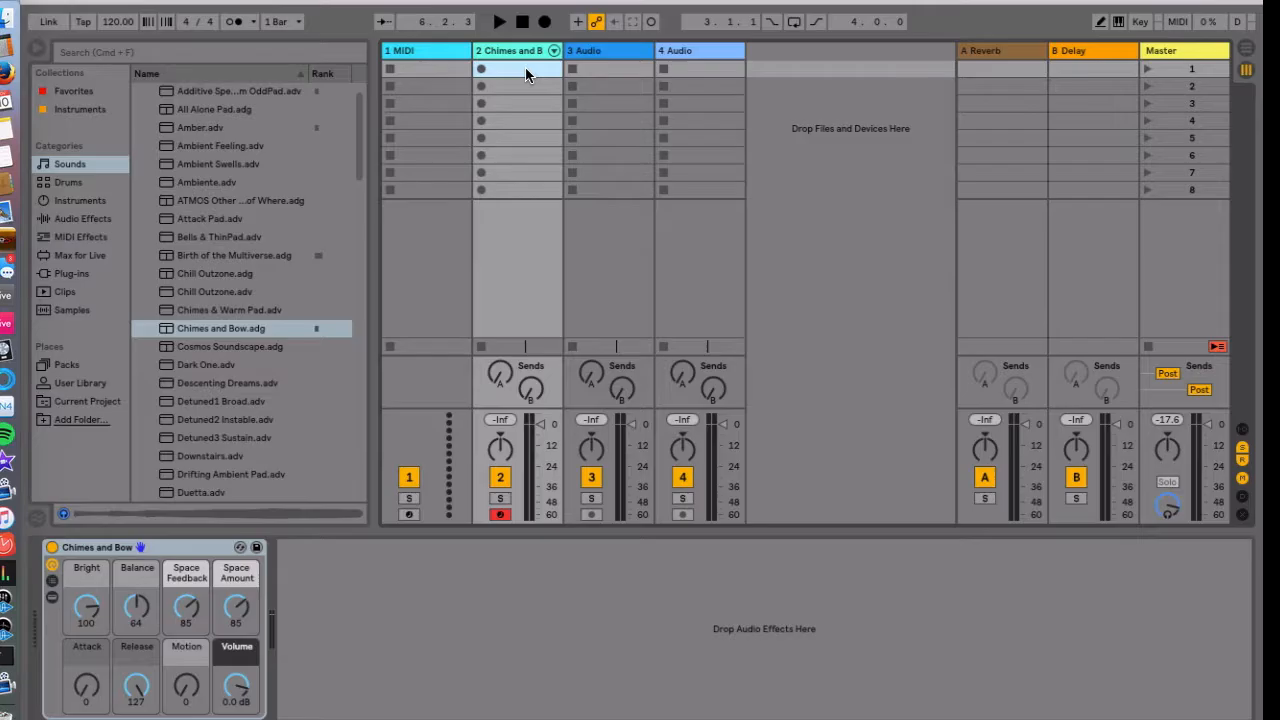
{"action": "double_click", "coordinate": [527, 75]}
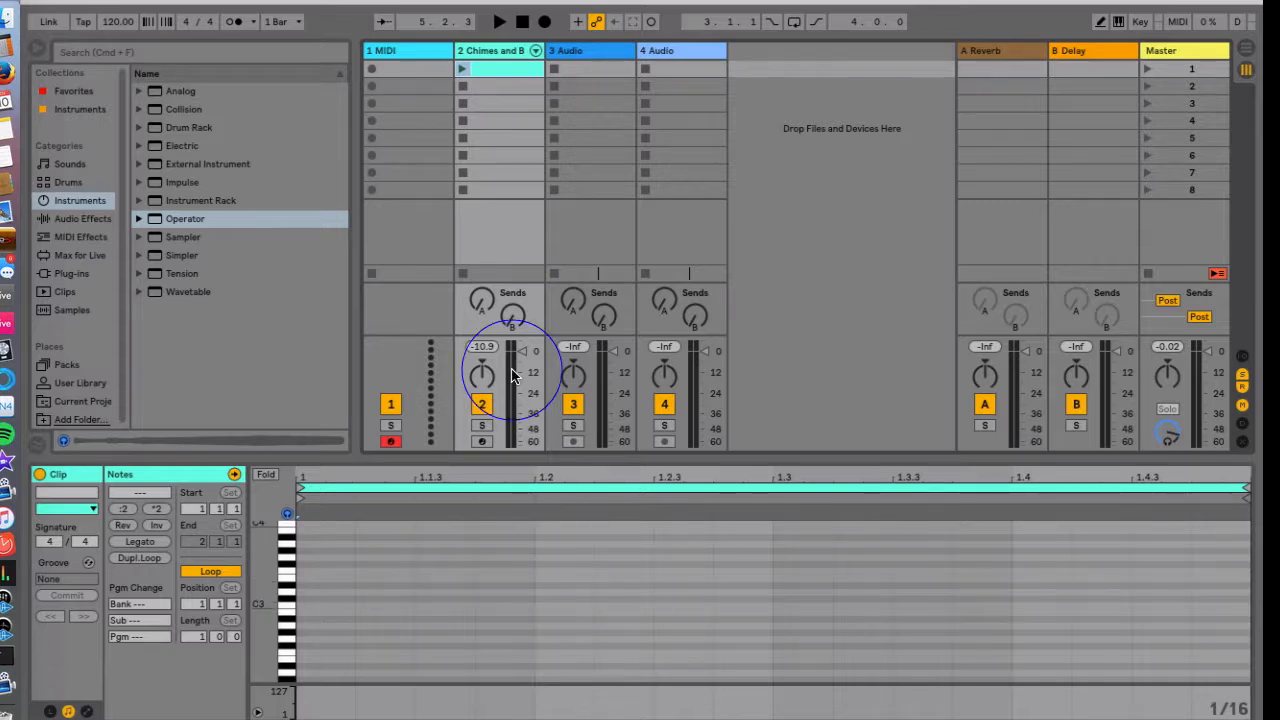
- Alternate between the Chimes and Bow track's device view and its clip view, ending on the clip's note editor
{"action": "left_click", "coordinate": [483, 52]}
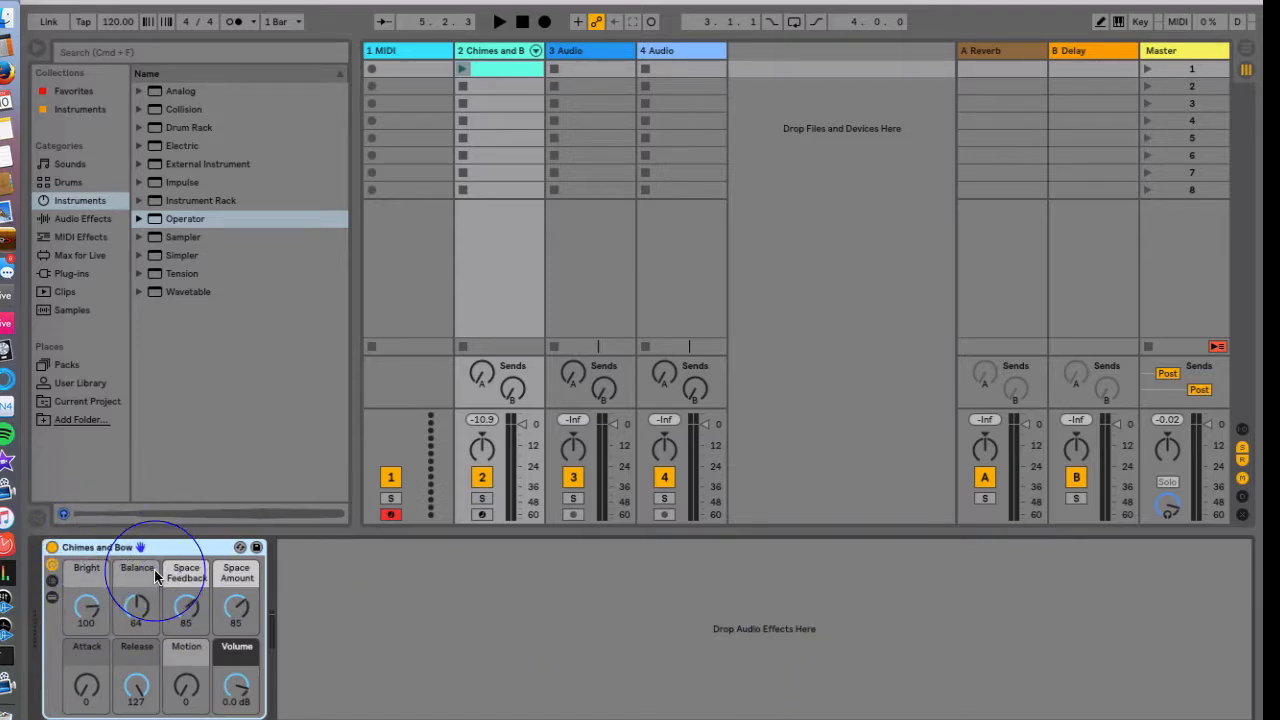
{"action": "double_click", "coordinate": [515, 74]}
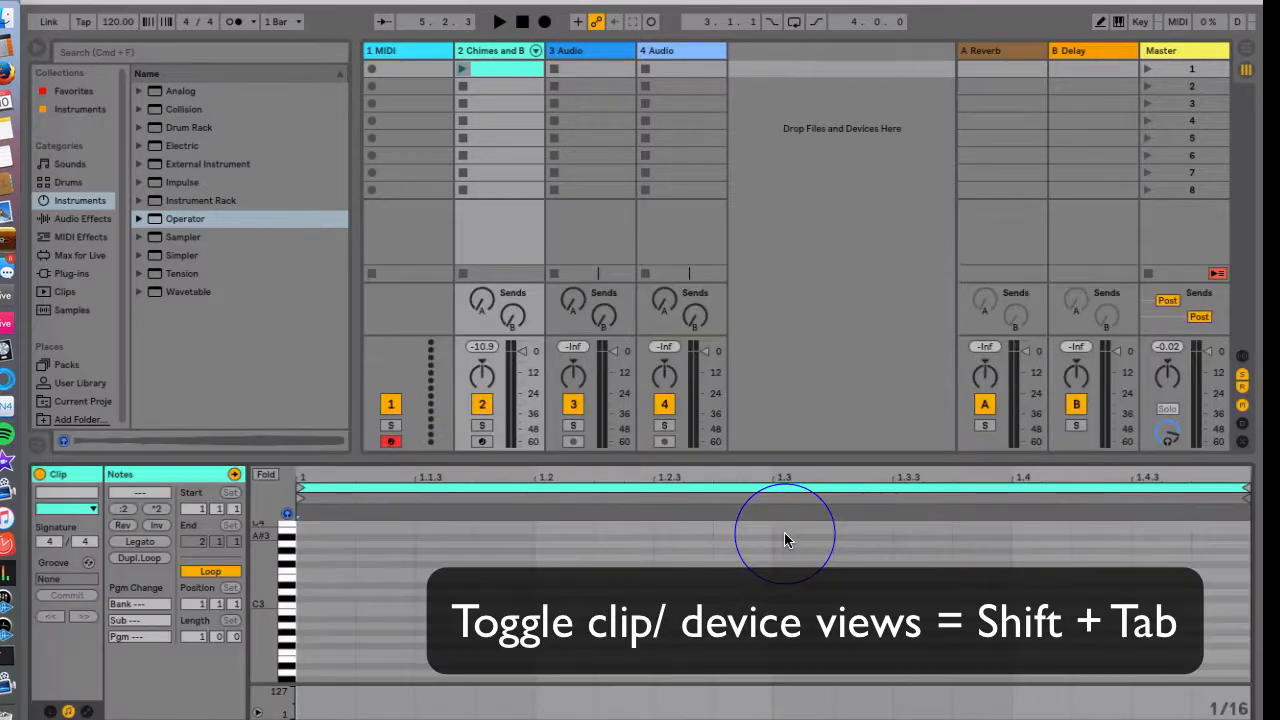
{"action": "key", "text": "shift+Tab"}
{"action": "key", "text": "shift+Tab"}
{"action": "key", "text": "shift+Tab"}
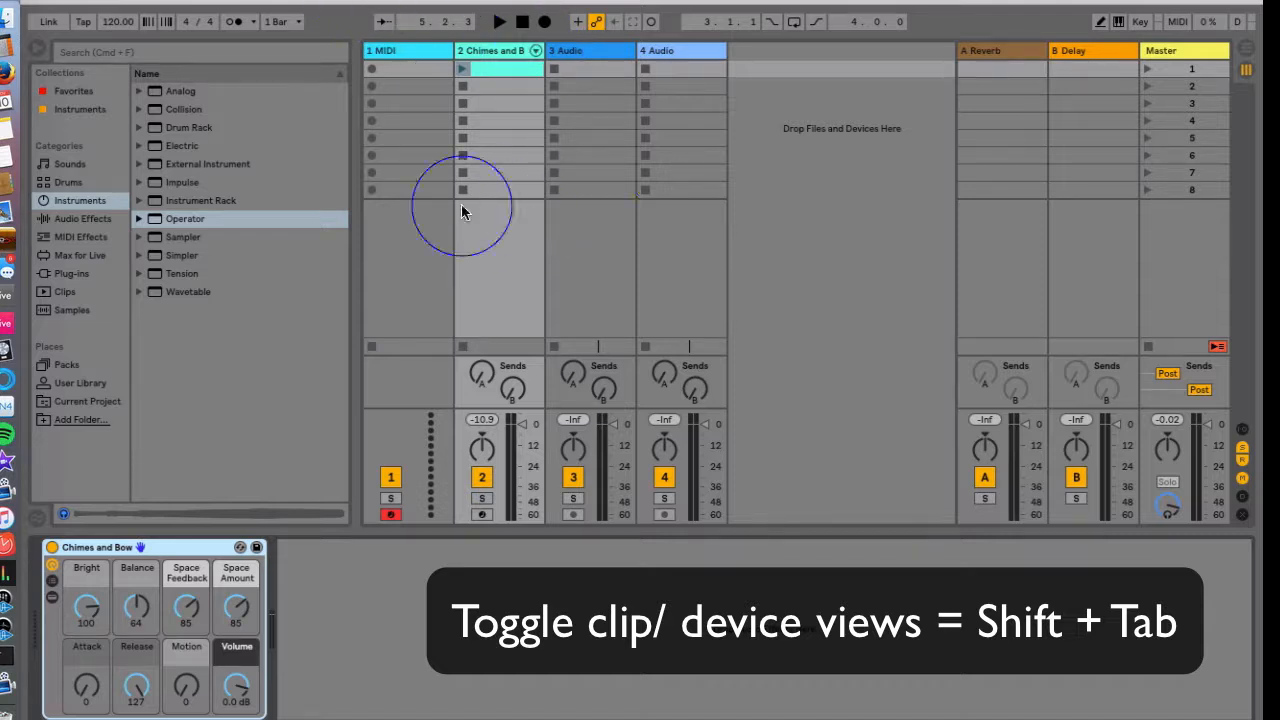
{"action": "key", "text": "shift+Tab"}
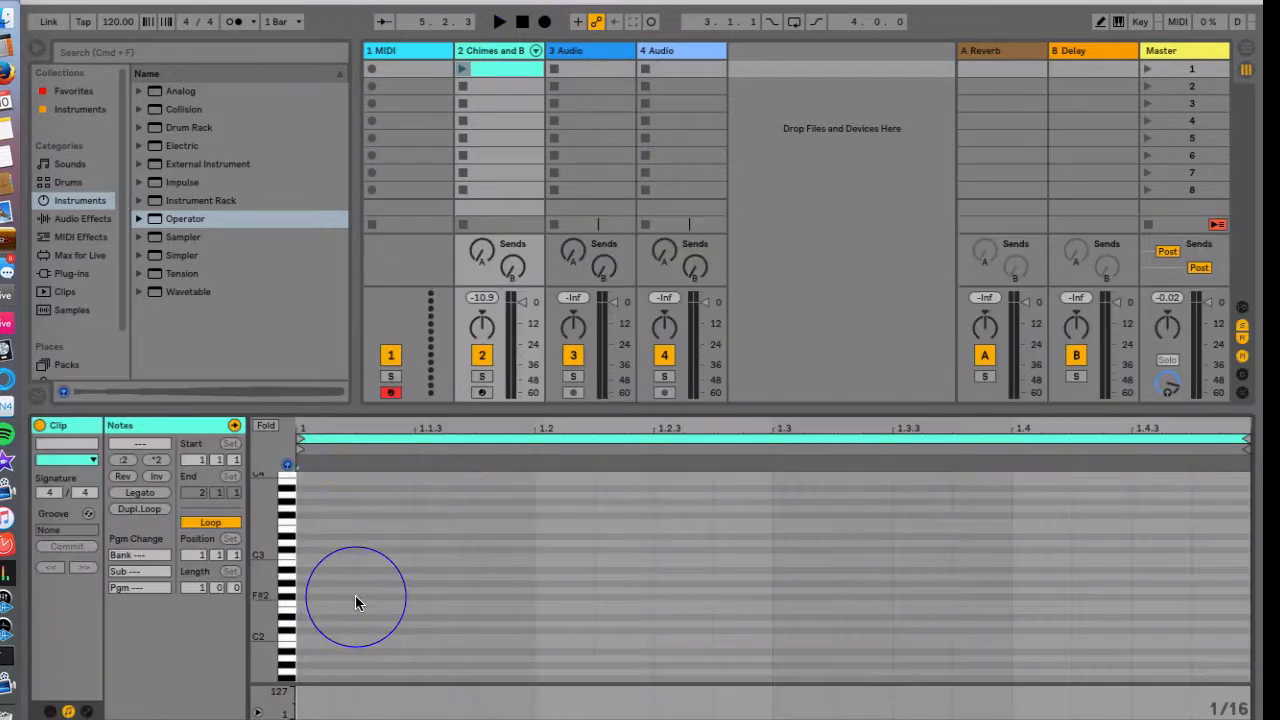
- Add an E3 note at the start of the clip and lengthen it to about three sixteenths
{"action": "double_click", "coordinate": [321, 524]}
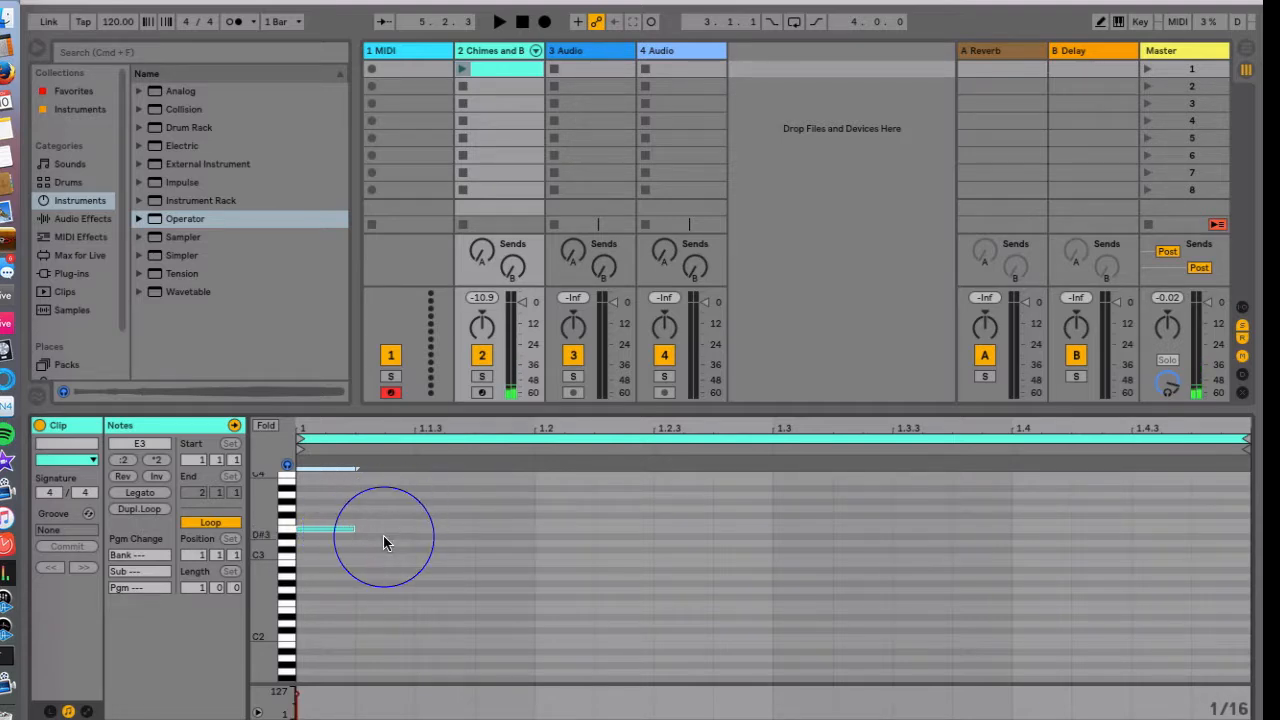
{"action": "left_click_drag", "start_coordinate": [353, 527], "coordinate": [520, 532]}
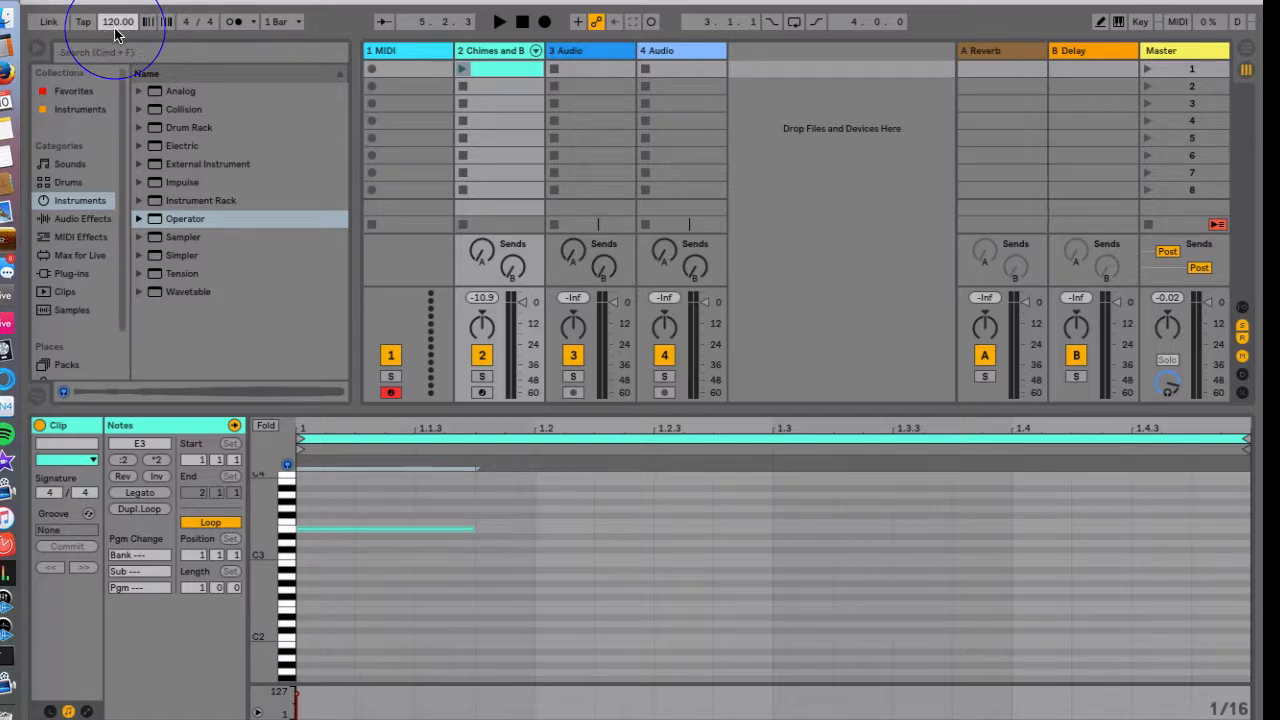
{"action": "left_click", "coordinate": [472, 528]}
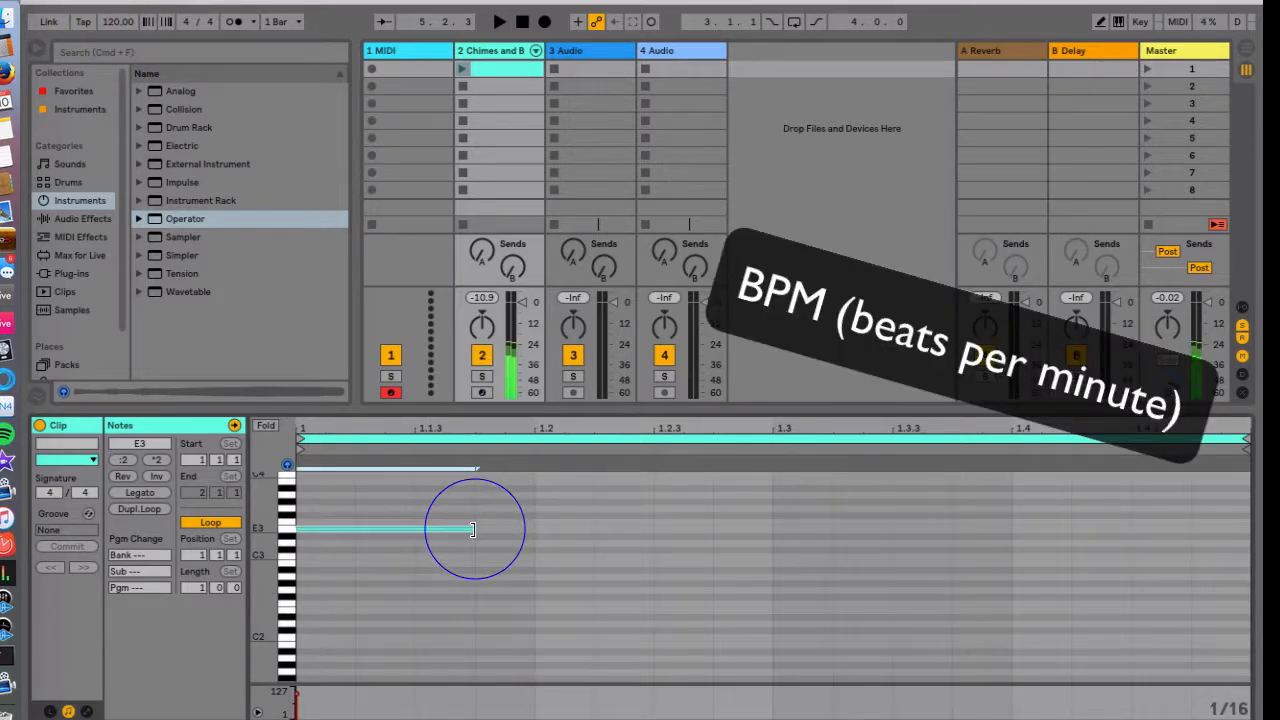
- Add a sixteenth-note E3 at 1.2.2 and a sixteenth-note C#3 at 1.3.2 in the clip
{"action": "left_click", "coordinate": [554, 573]}
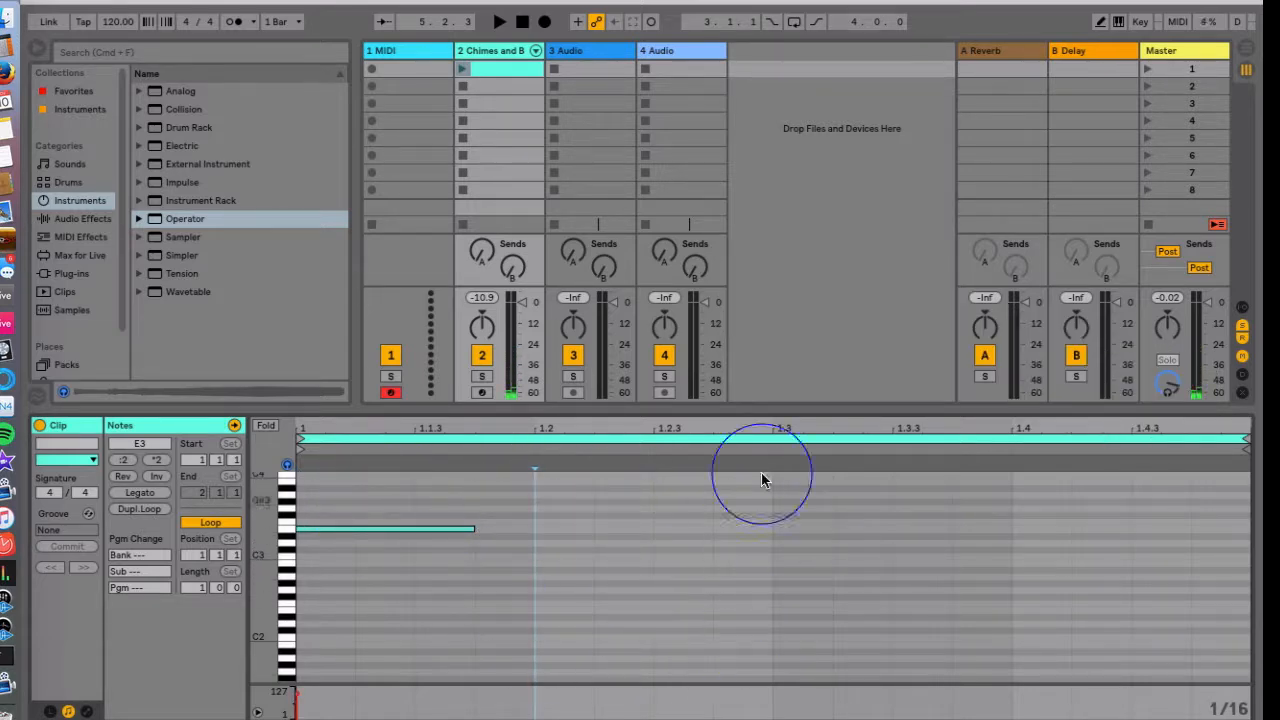
{"action": "double_click", "coordinate": [617, 529]}
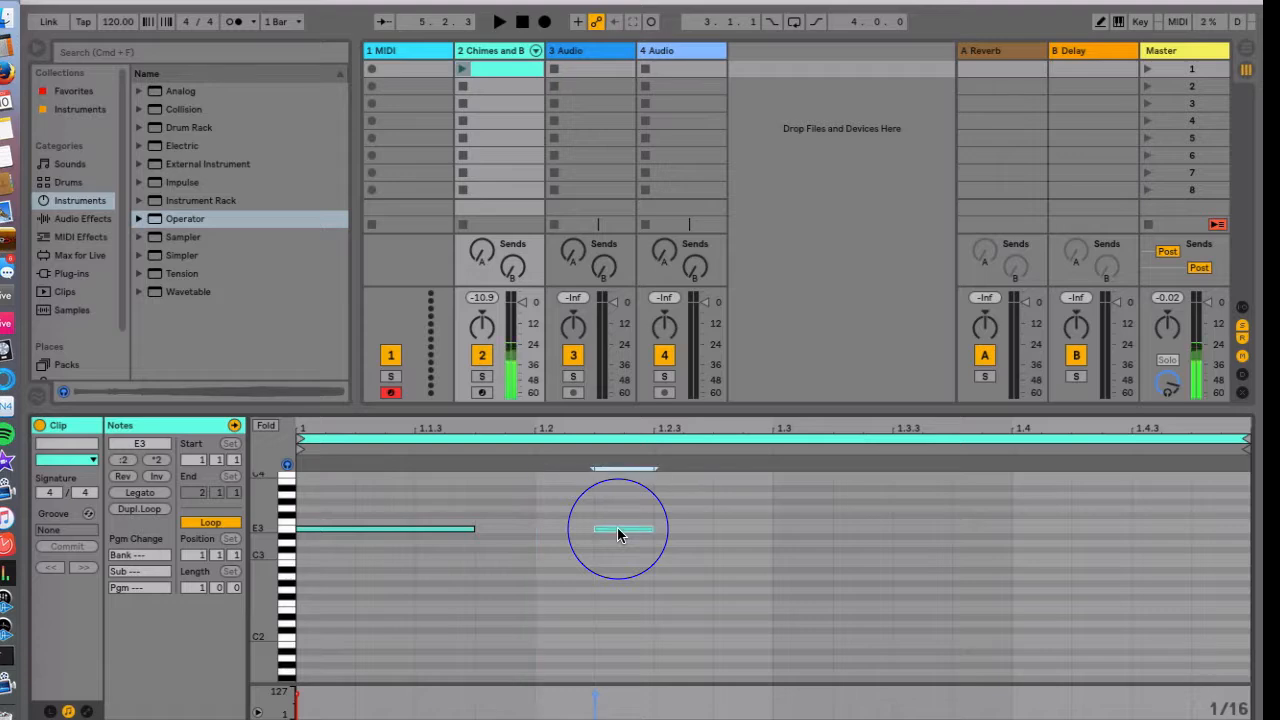
{"action": "double_click", "coordinate": [837, 548]}
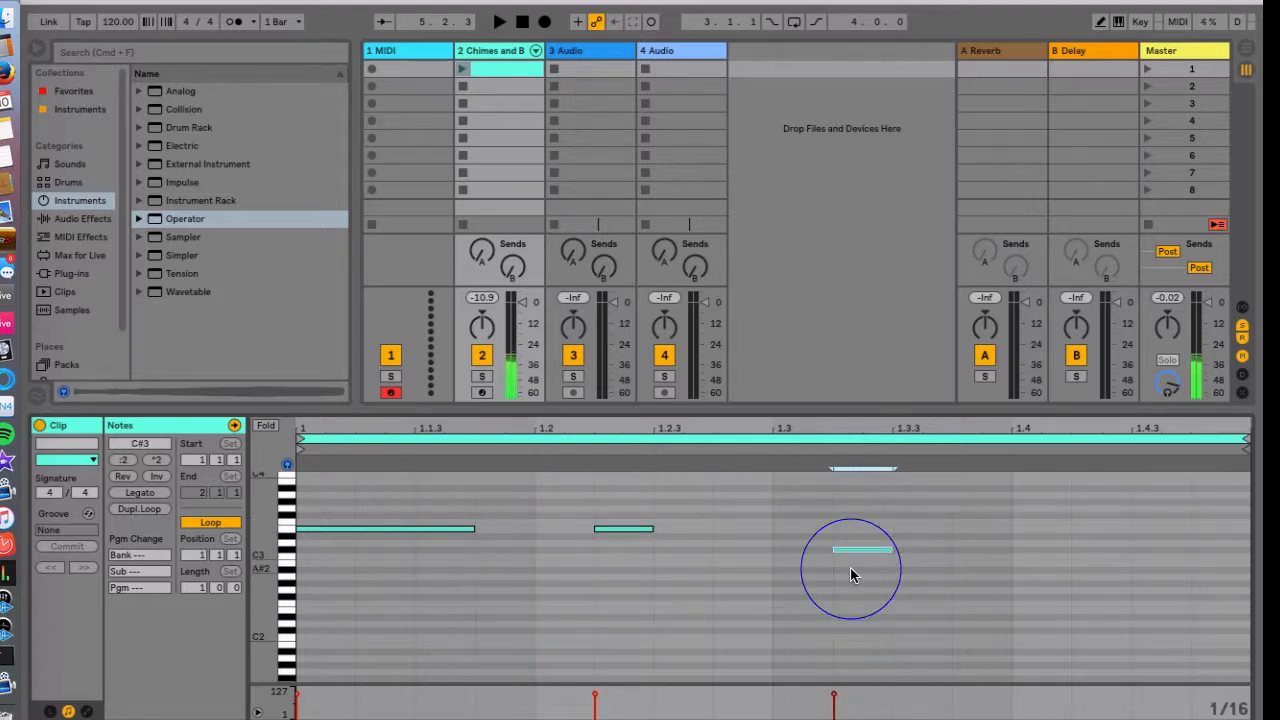
- With the fixed grid set to 1/4, add a quarter note at beat 1.4 and raise it from A#2 to E3
{"action": "right_click", "coordinate": [923, 527]}
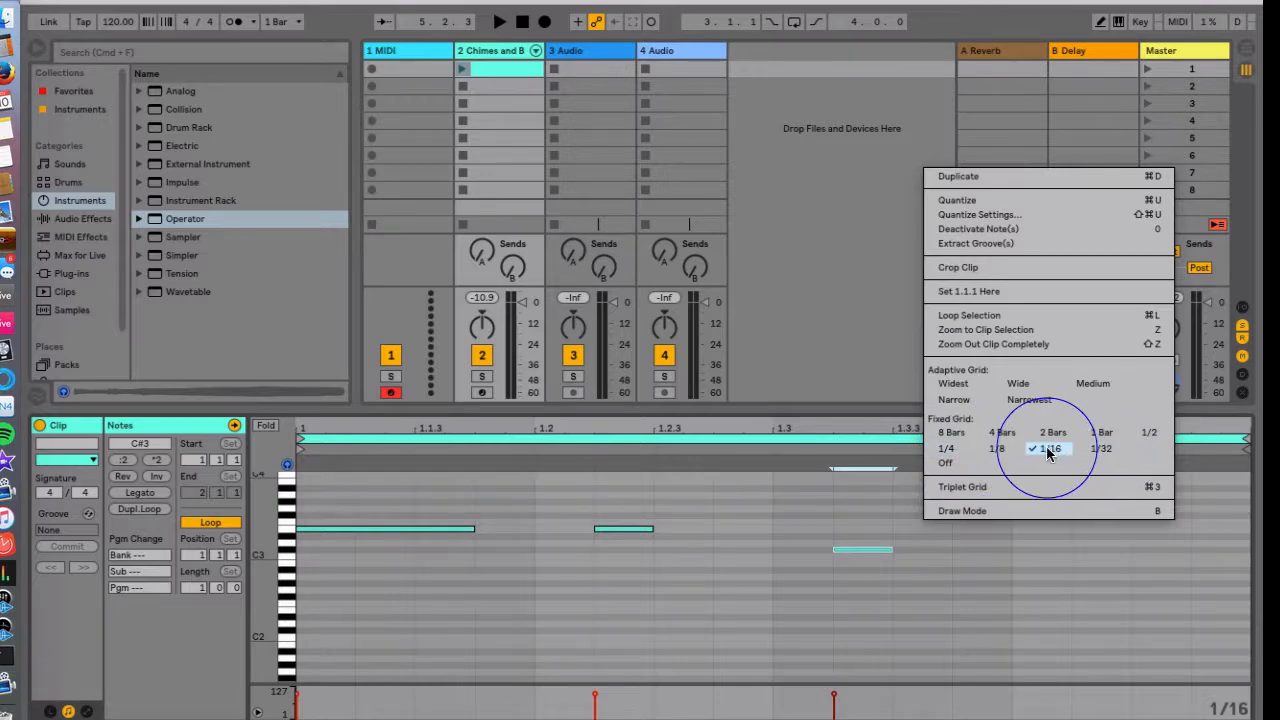
{"action": "left_click", "coordinate": [946, 449]}
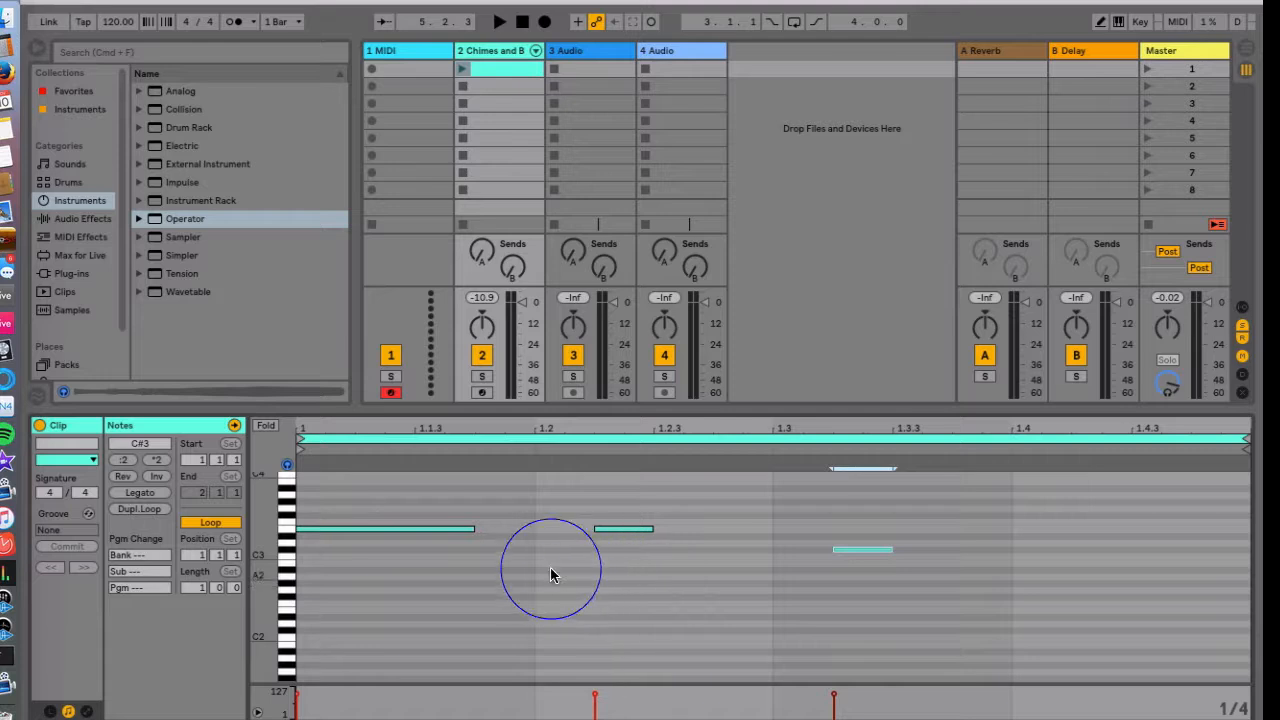
{"action": "left_click", "coordinate": [1069, 571]}
{"action": "double_click", "coordinate": [1068, 566]}
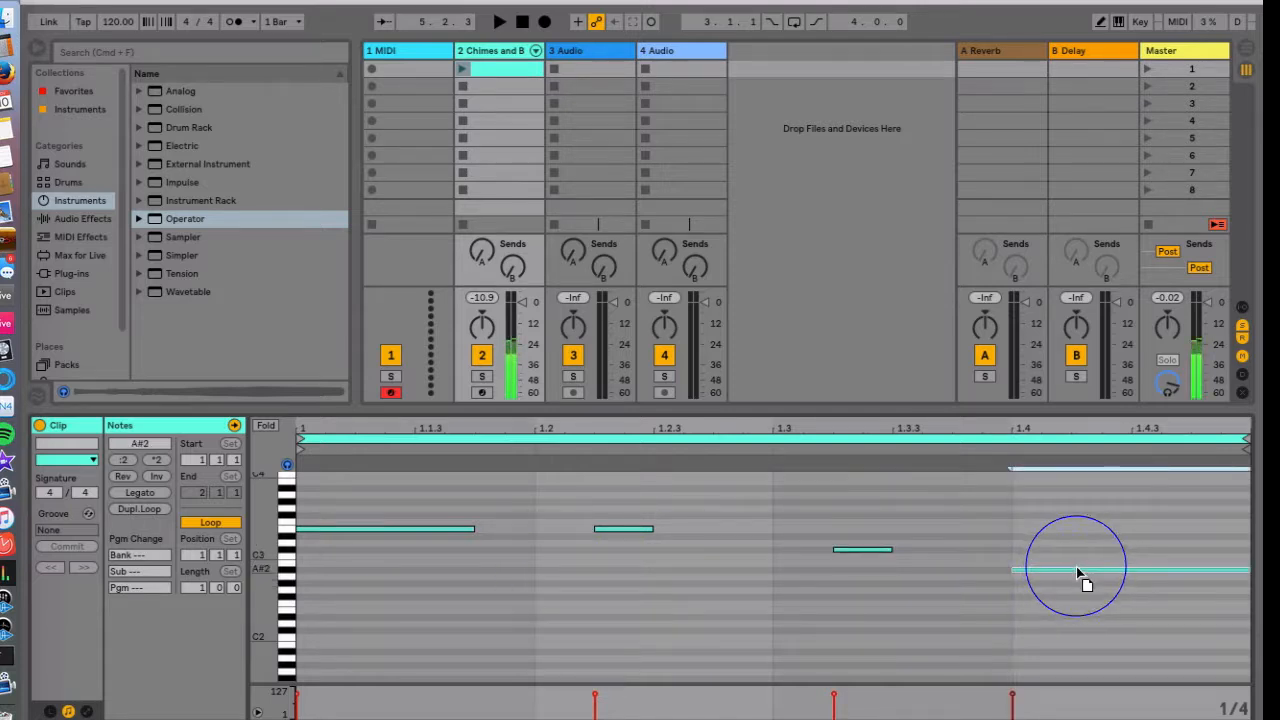
{"action": "left_click_drag", "start_coordinate": [1066, 564], "coordinate": [1063, 537]}
{"action": "left_click", "coordinate": [1051, 605]}
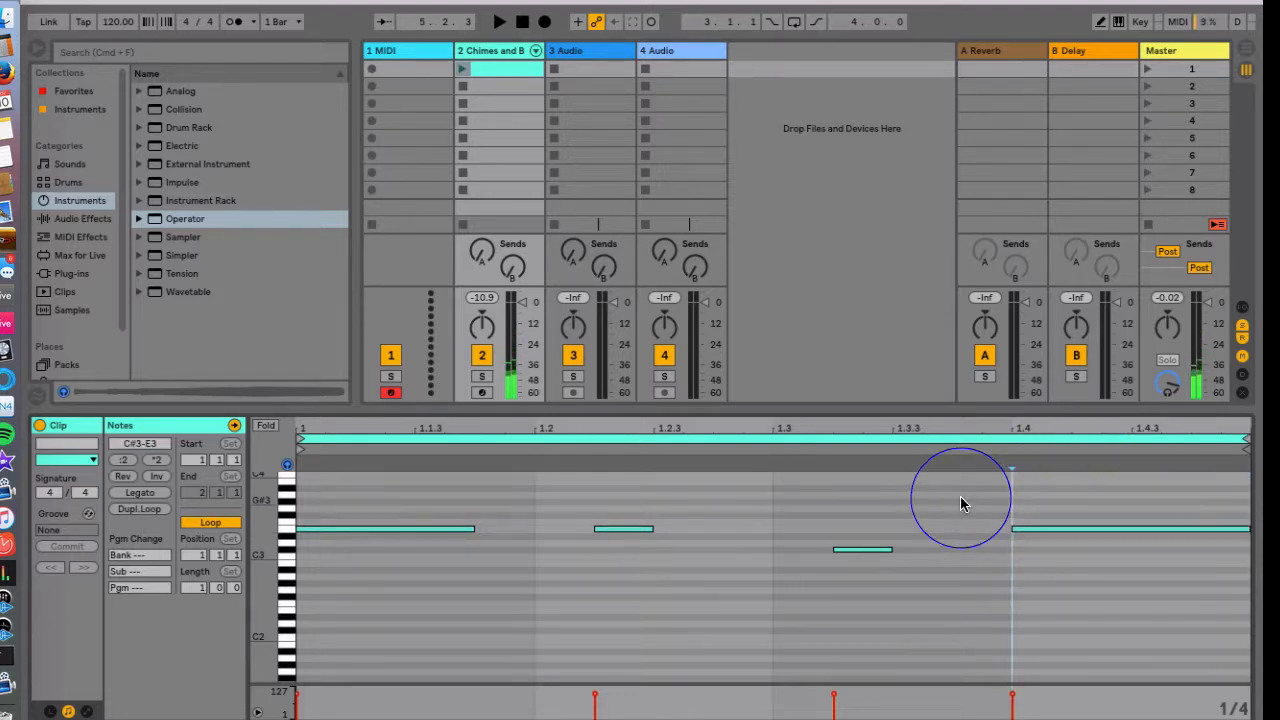
- Select the quarter note at beat 1.4 and transpose it down four semitones to C3
{"action": "left_click_drag", "start_coordinate": [961, 499], "coordinate": [1153, 619]}
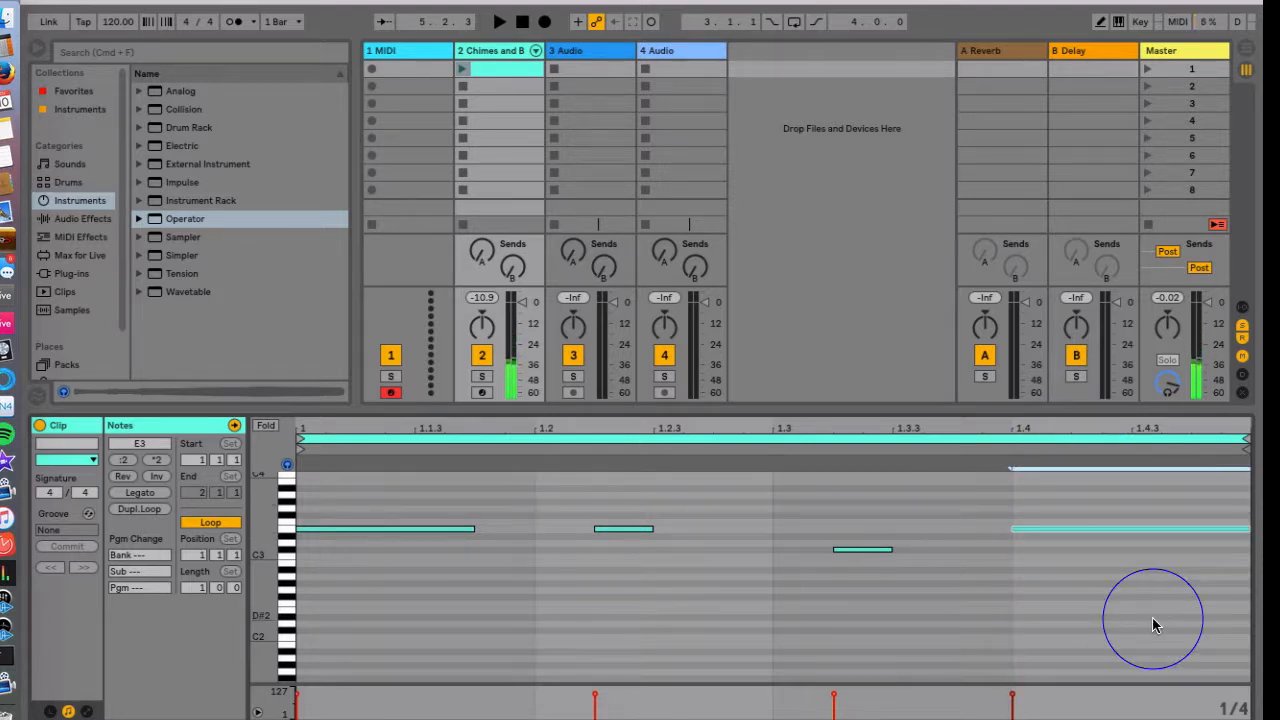
{"action": "key", "text": "Down"}
{"action": "key", "text": "Down"}
{"action": "key", "text": "Down"}
{"action": "key", "text": "Down"}
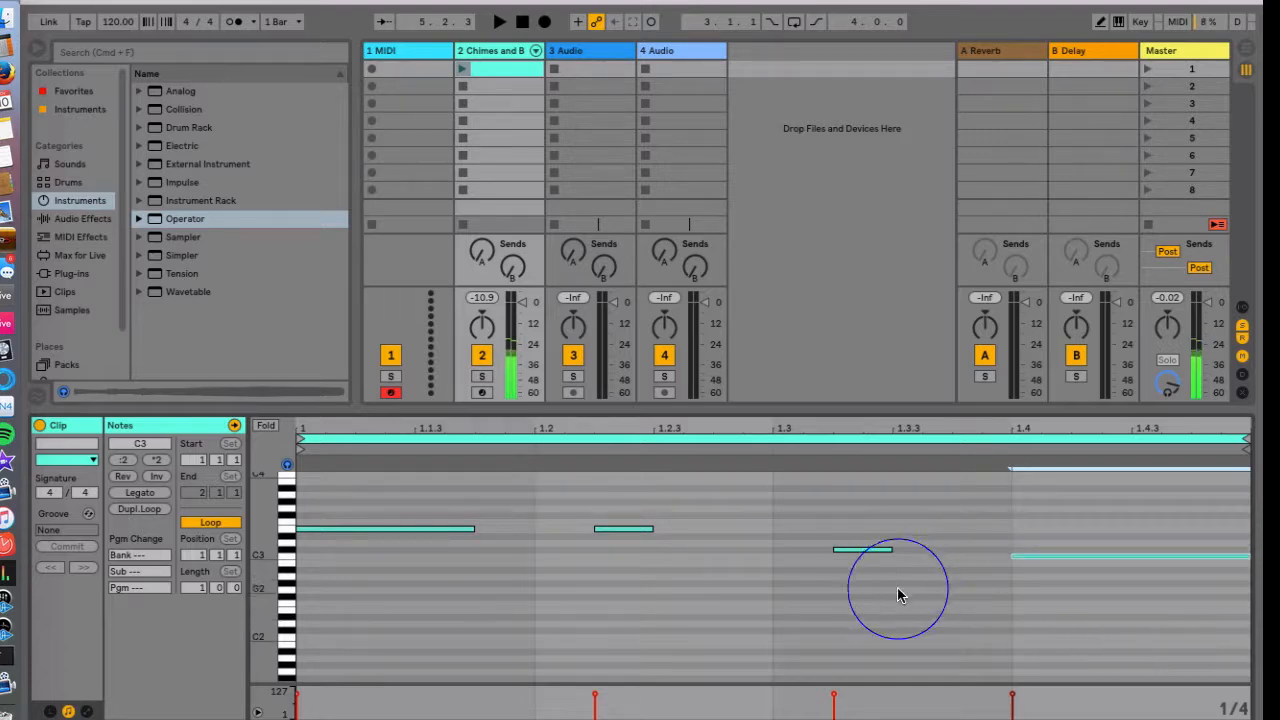
{"action": "left_click", "coordinate": [806, 634]}
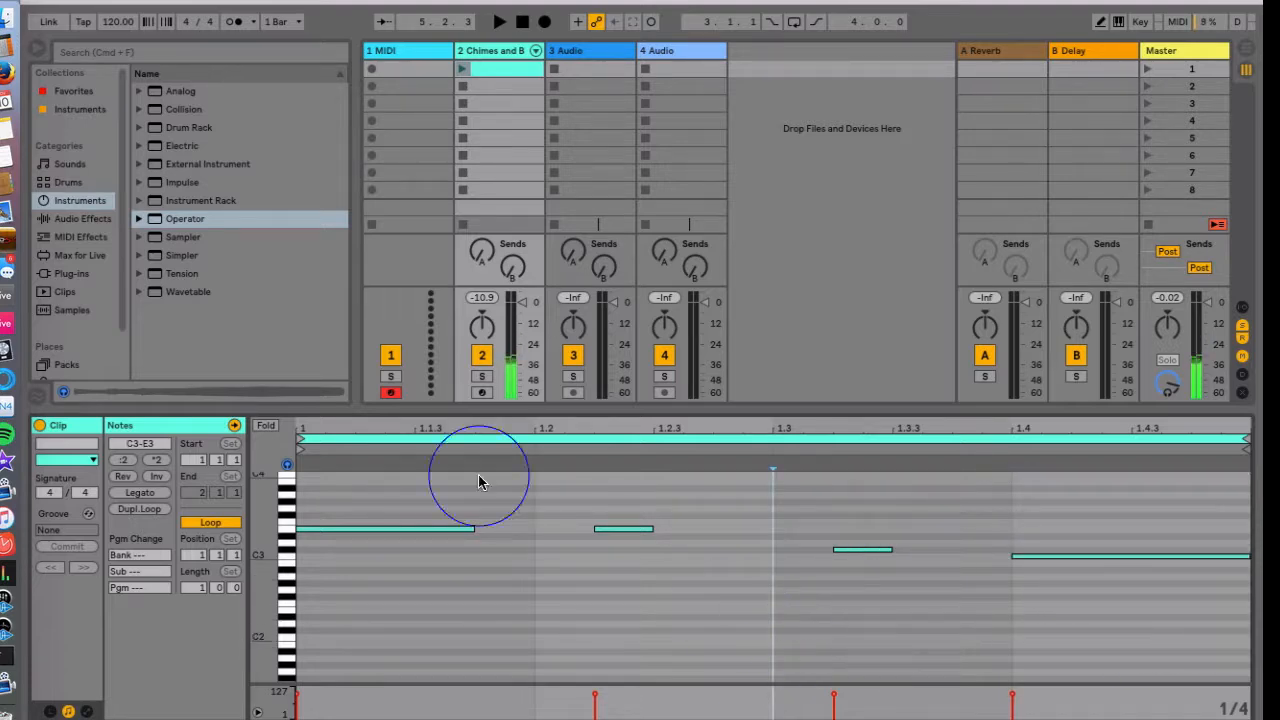
- Audition several pitches on the piano roll keyboard, toggling the note preview off and back on
{"action": "left_click", "coordinate": [287, 500]}
{"action": "left_click", "coordinate": [287, 528]}
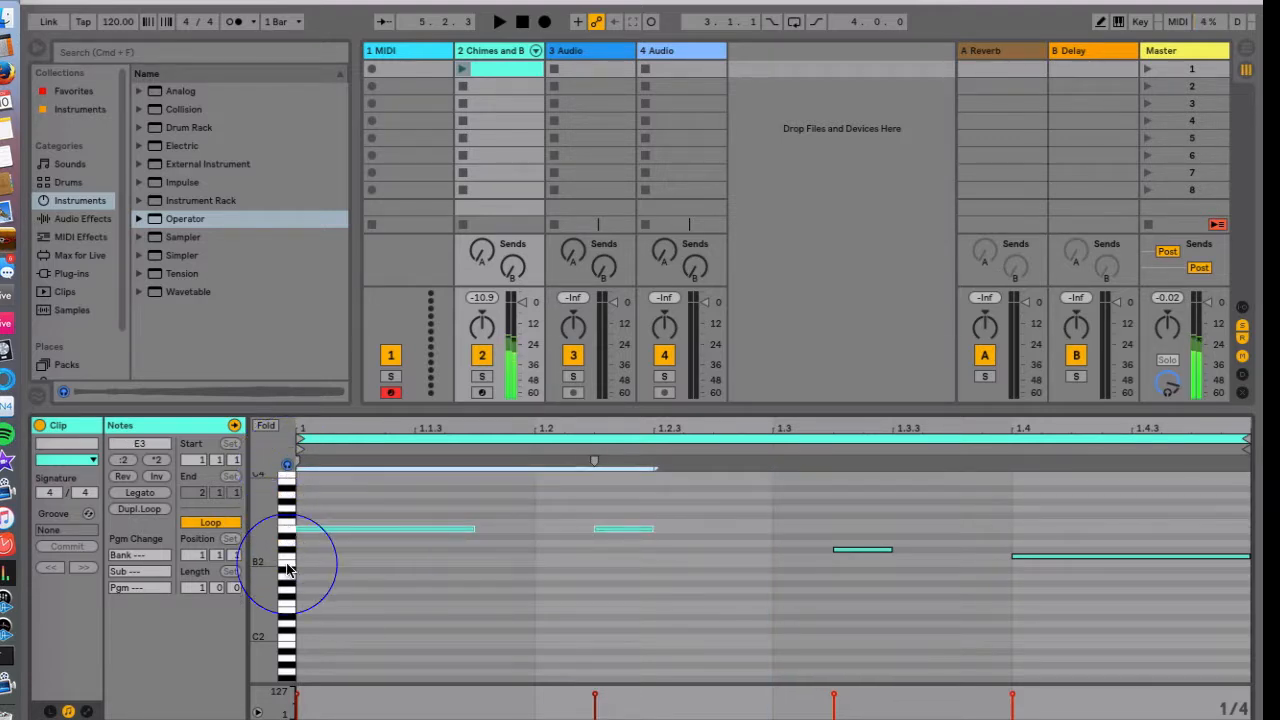
{"action": "left_click", "coordinate": [287, 563]}
{"action": "left_click", "coordinate": [287, 483]}
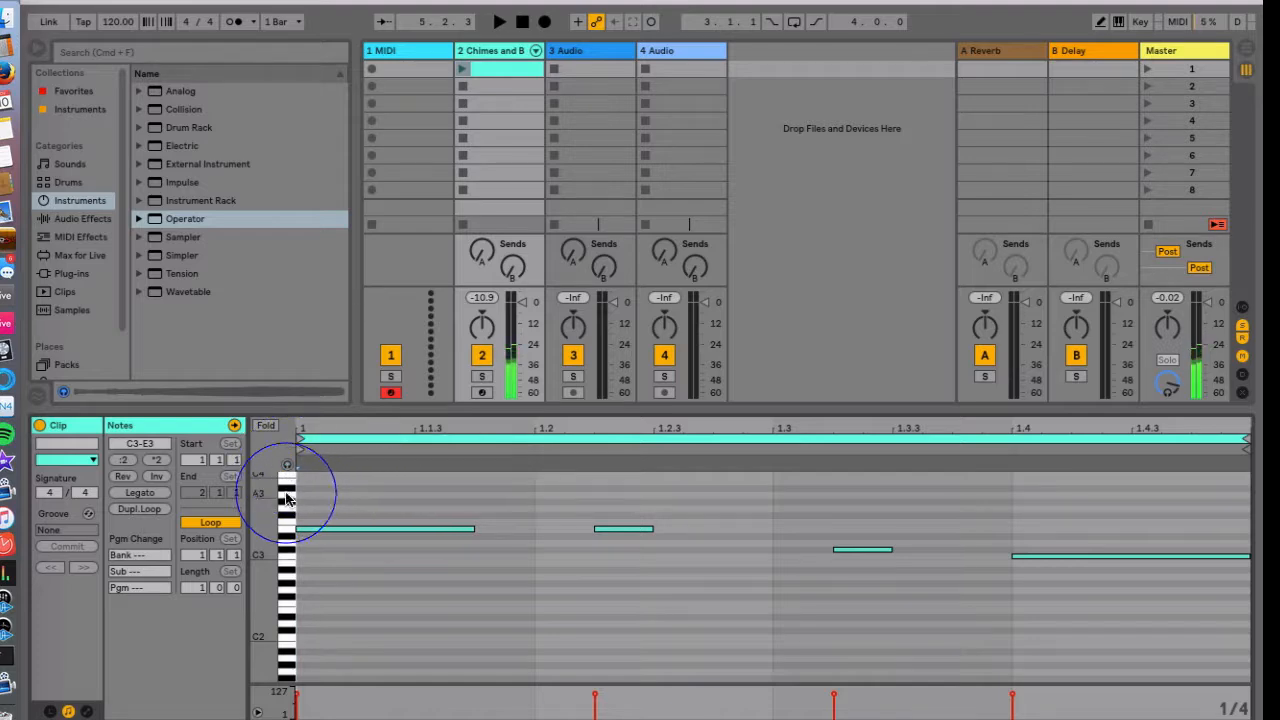
{"action": "mouse_move", "coordinate": [286, 493]}
{"action": "left_mouse_down"}
{"action": "mouse_move", "coordinate": [286, 620]}
{"action": "mouse_move", "coordinate": [284, 471]}
{"action": "left_mouse_up"}
{"action": "left_click", "coordinate": [288, 465]}
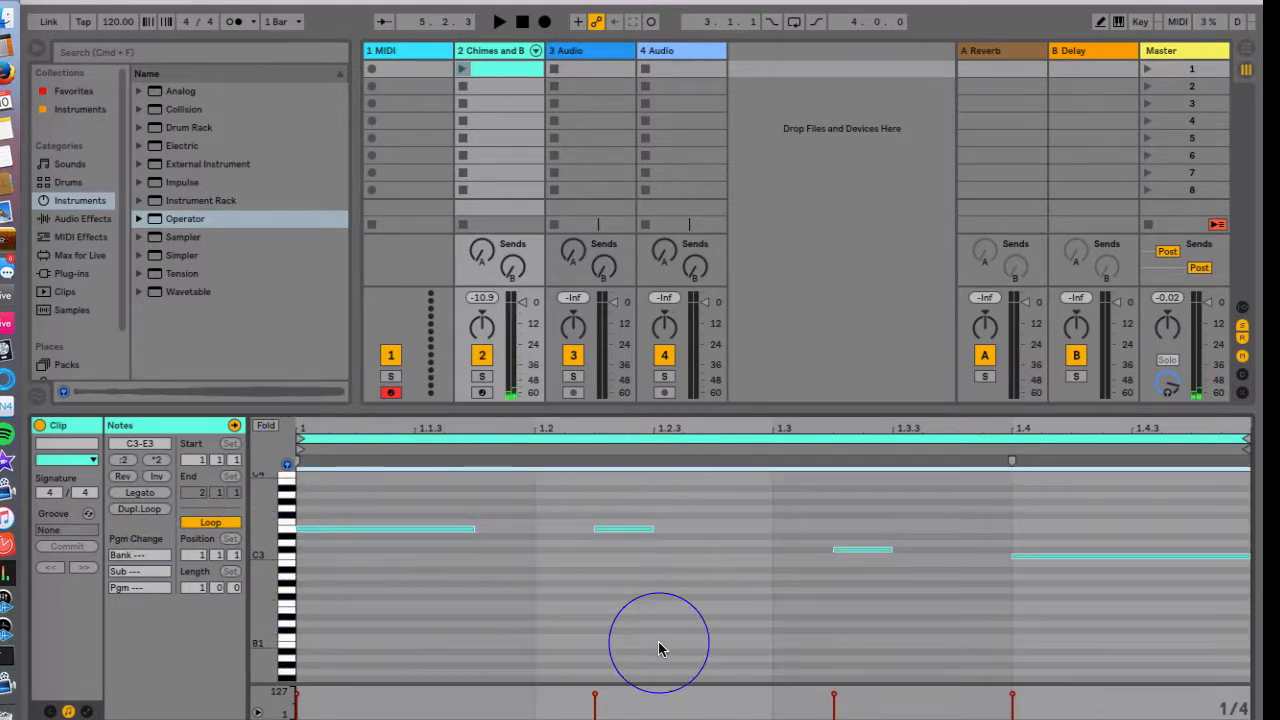
- Select the clip's first beat with its E3 note and duplicate it to beat 1.2
{"action": "left_click_drag", "start_coordinate": [661, 644], "coordinate": [516, 566]}
{"action": "left_click", "coordinate": [505, 615]}
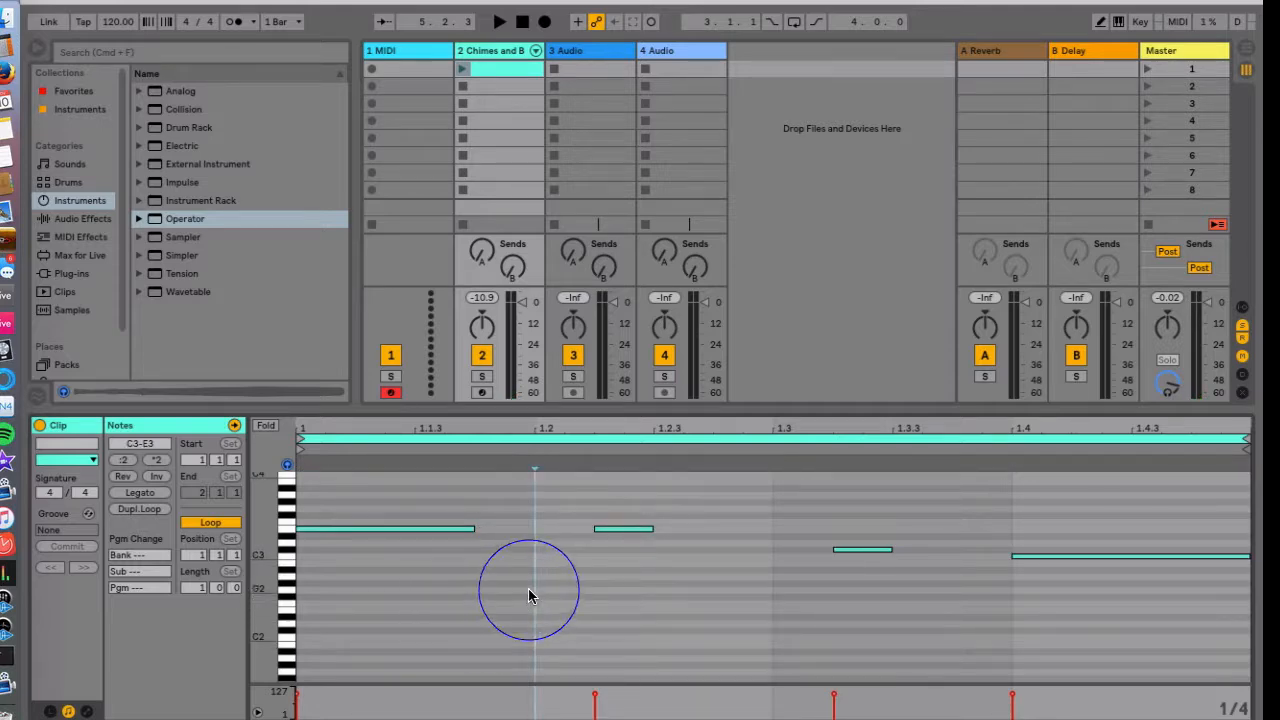
{"action": "left_click_drag", "start_coordinate": [527, 621], "coordinate": [338, 480]}
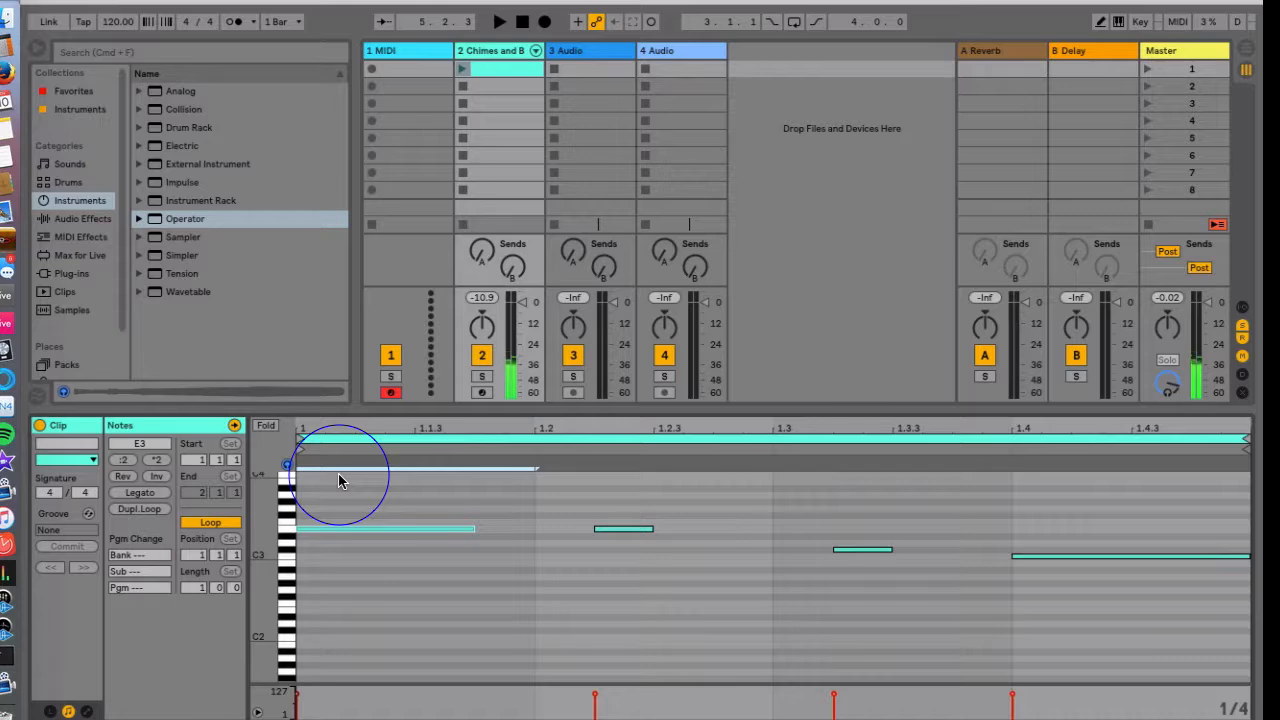
{"action": "left_click", "coordinate": [490, 552]}
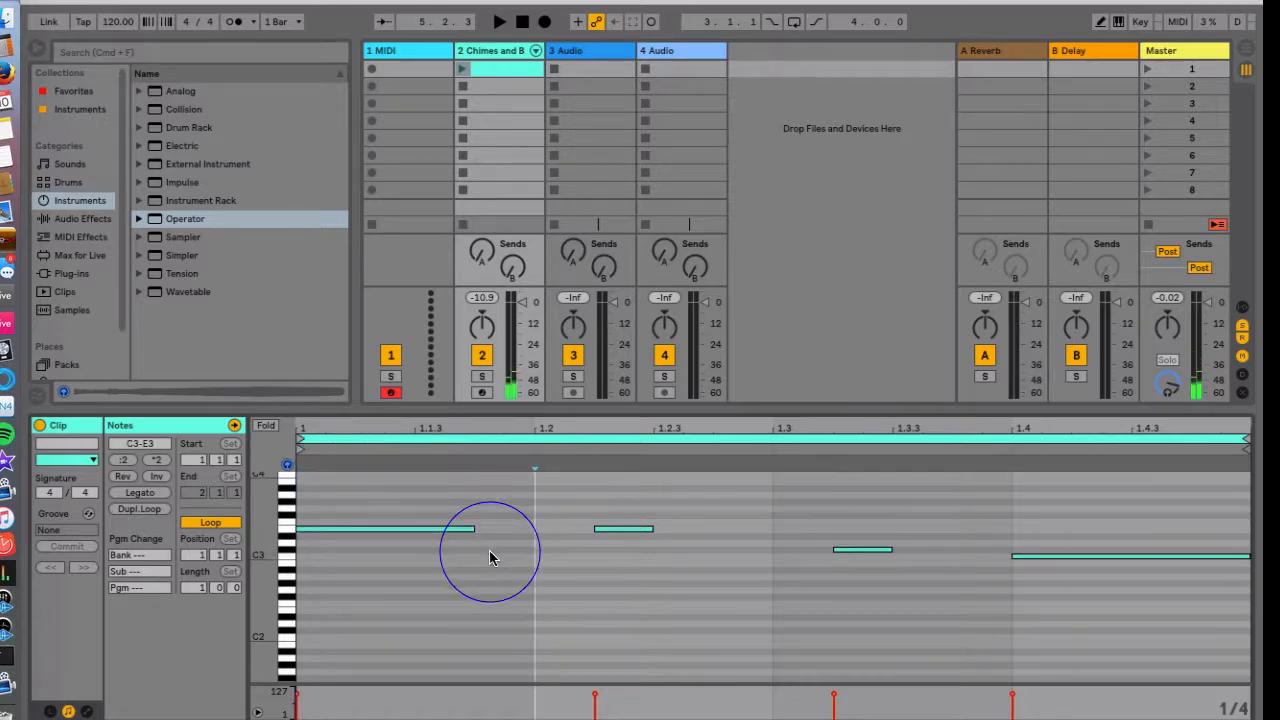
{"action": "mouse_move", "coordinate": [532, 537]}
{"action": "left_mouse_down"}
{"action": "mouse_move", "coordinate": [407, 511]}
{"action": "mouse_move", "coordinate": [314, 514]}
{"action": "left_mouse_up"}
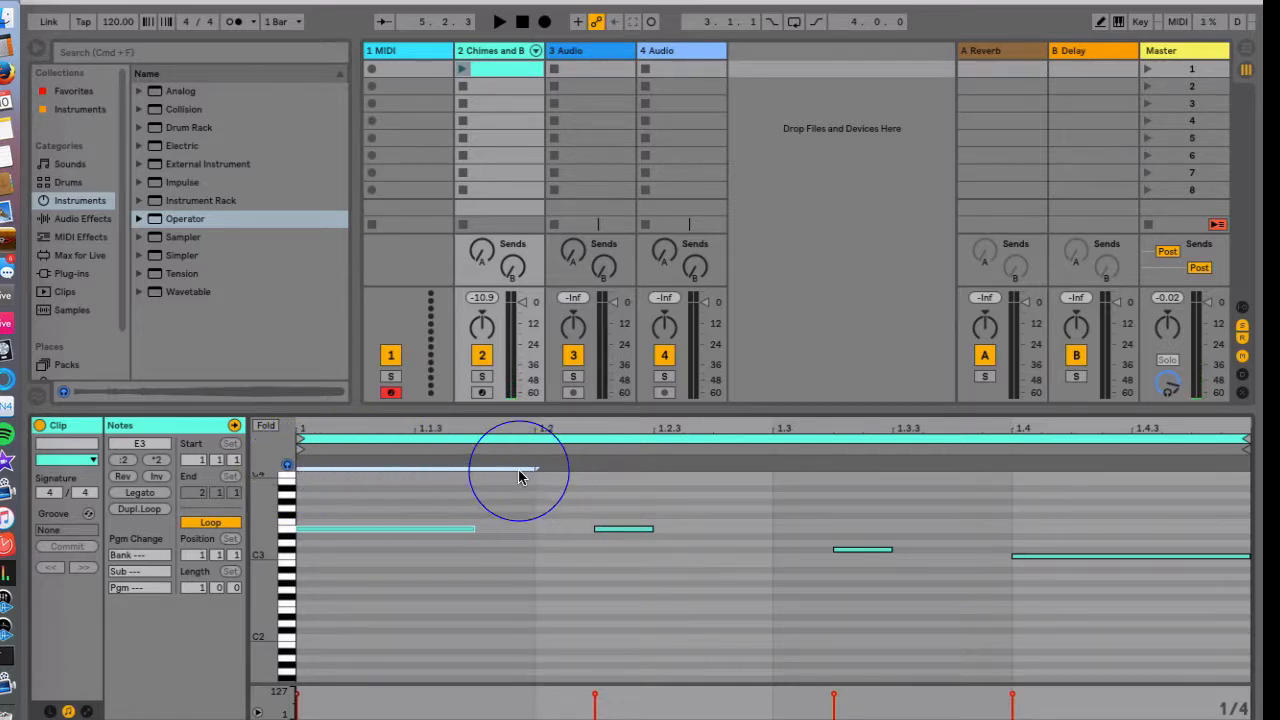
{"action": "right_click", "coordinate": [432, 537]}
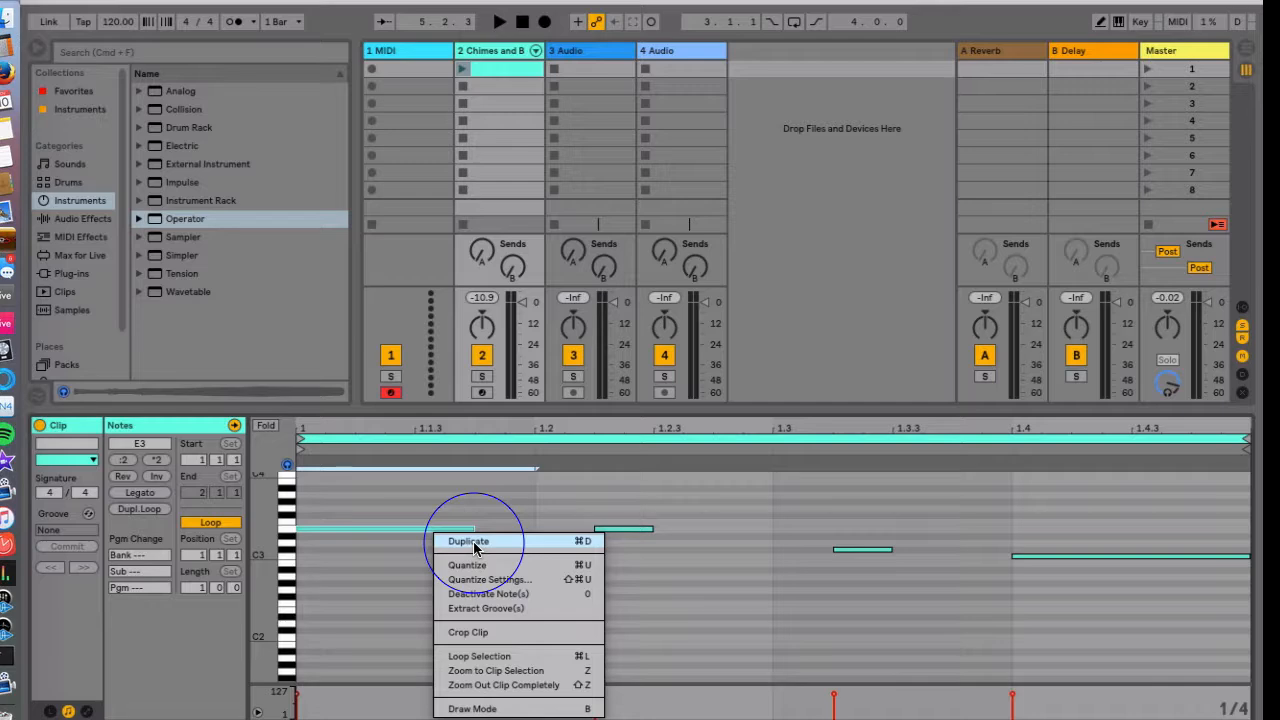
{"action": "left_click", "coordinate": [472, 543]}
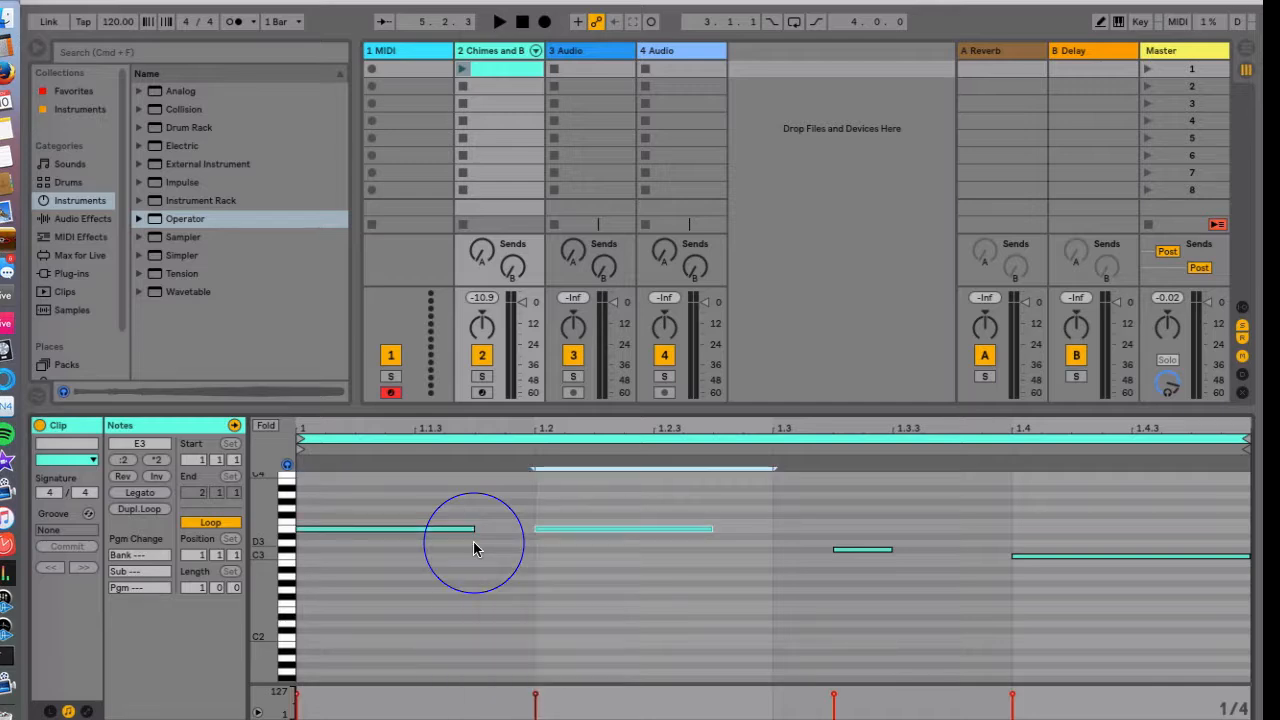
- With the fixed grid set to 1/16, shorten the E3 note at beat 1.2 to two sixteenths
{"action": "right_click", "coordinate": [662, 505]}
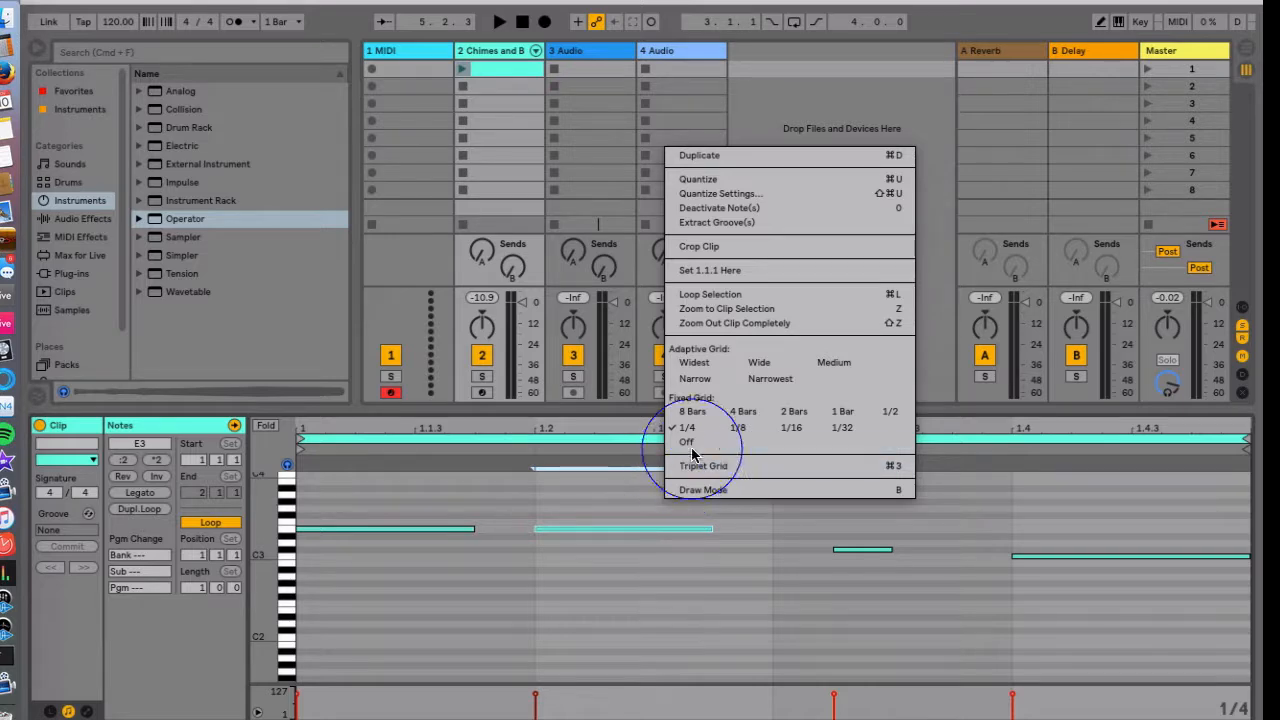
{"action": "left_click", "coordinate": [781, 432]}
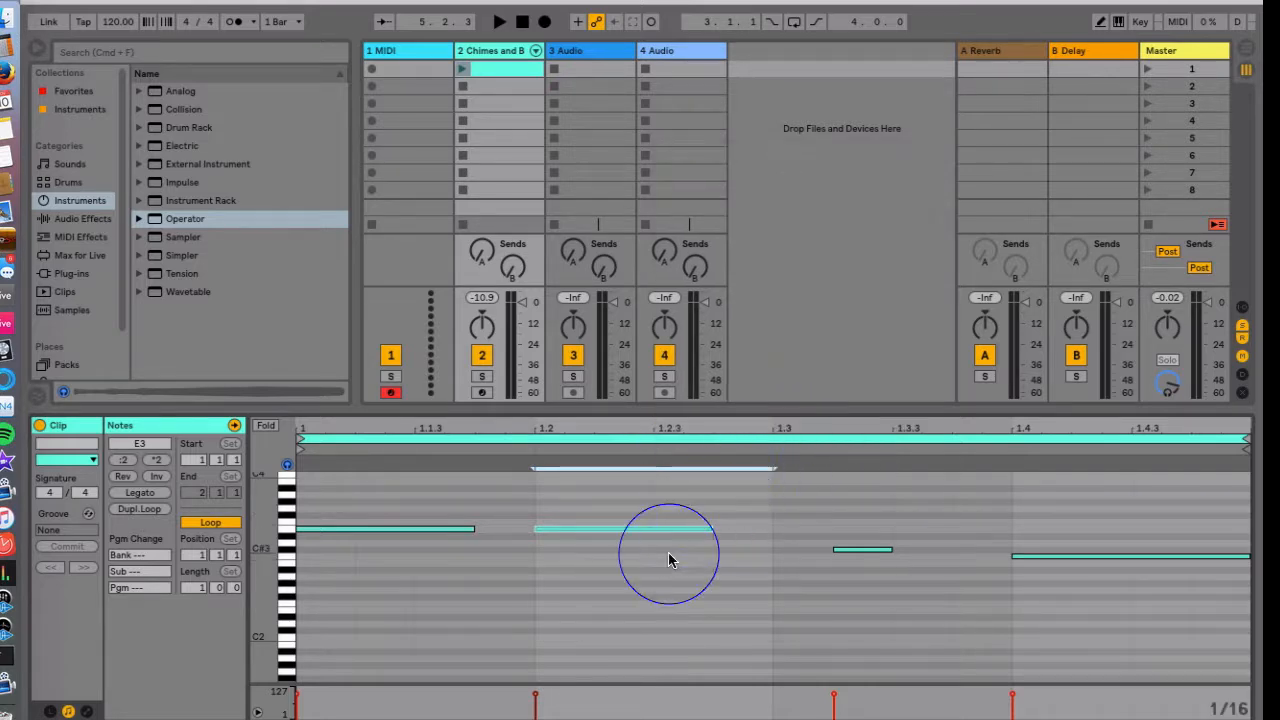
{"action": "left_click", "coordinate": [652, 557]}
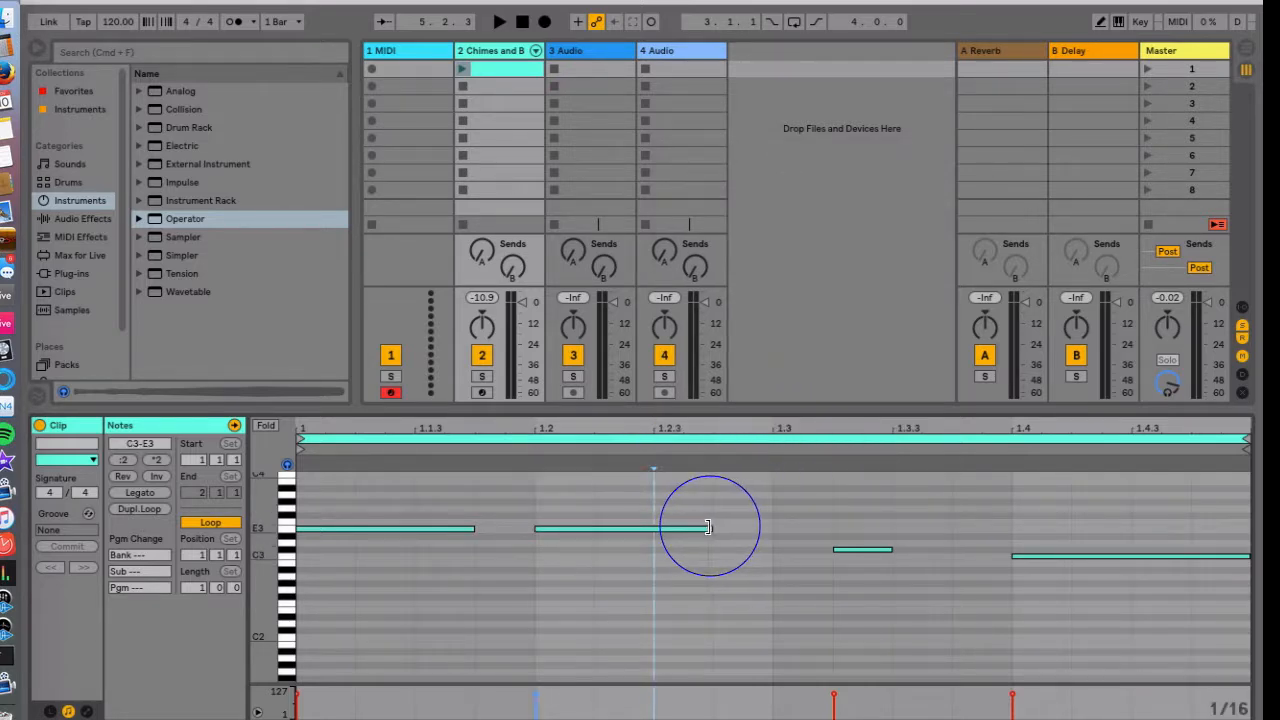
{"action": "left_click_drag", "start_coordinate": [707, 528], "coordinate": [537, 521]}
- Duplicate the shortened E3 note from beat 1.2 repeatedly, filling the clip with back-to-back E3 eighth notes up to its end
{"action": "key", "text": "super+d"}
{"action": "key", "text": "super+d"}
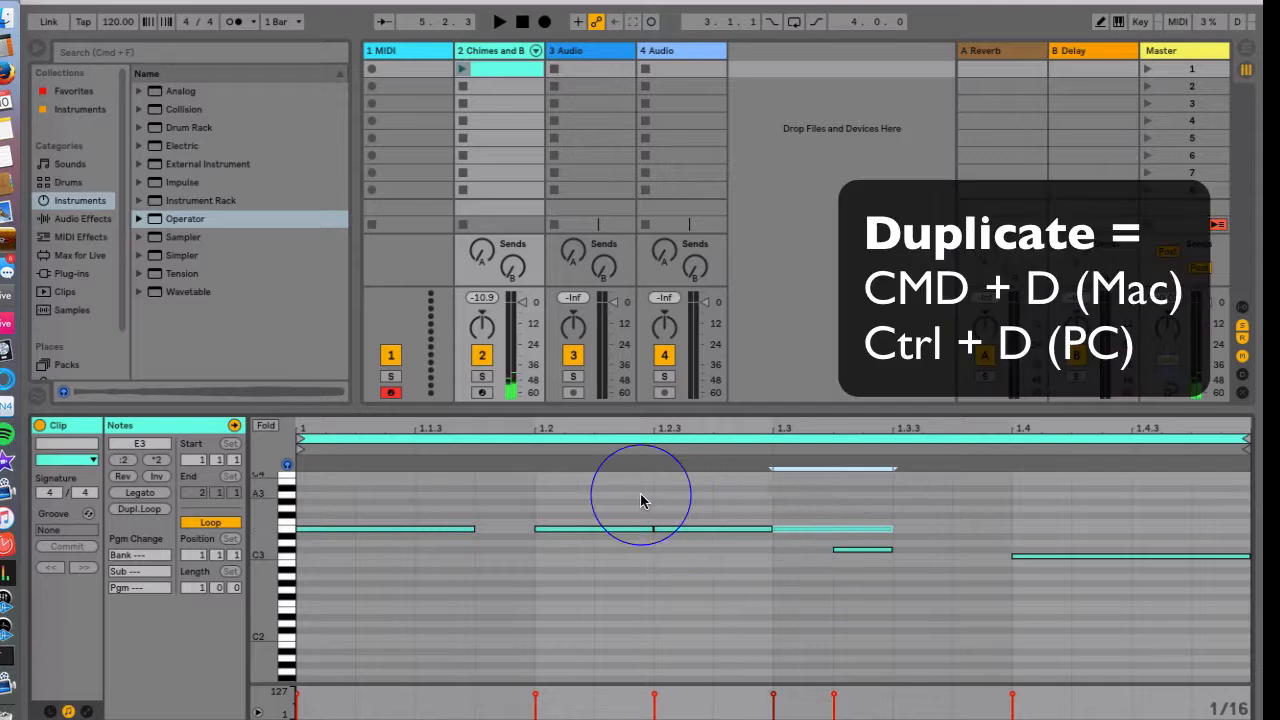
{"action": "left_click", "coordinate": [655, 507]}
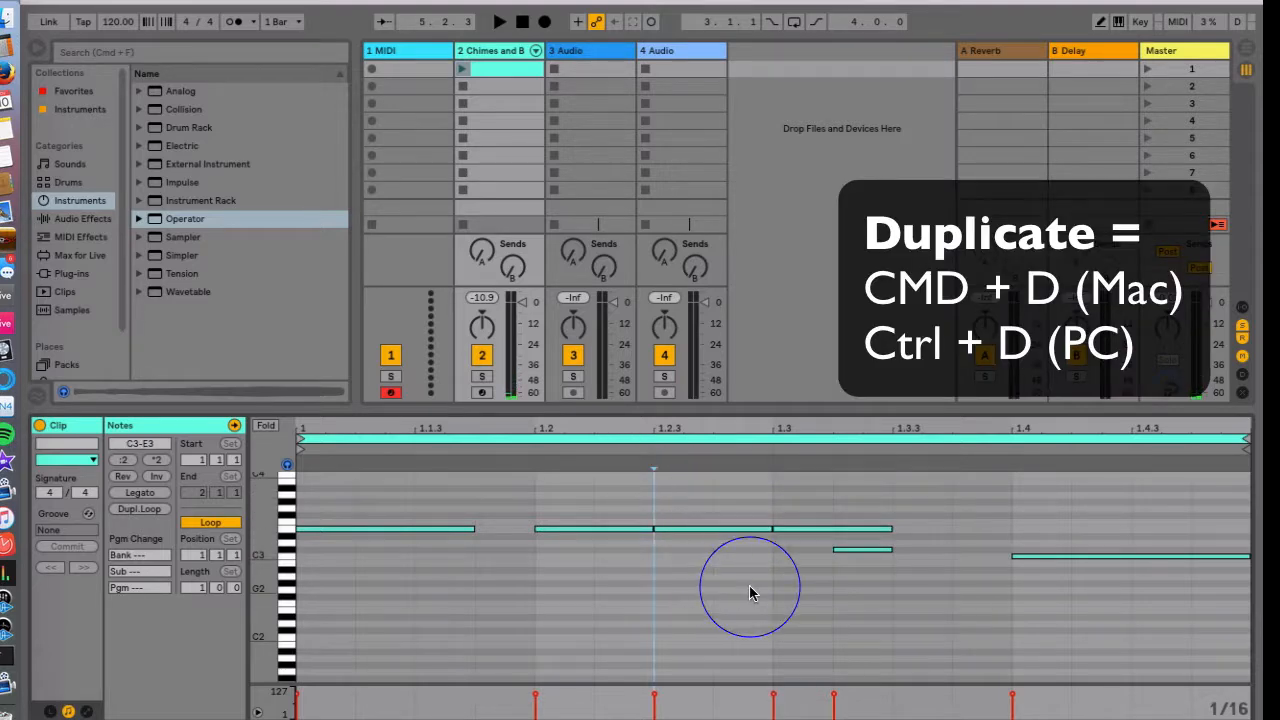
{"action": "left_click_drag", "start_coordinate": [771, 597], "coordinate": [557, 491]}
{"action": "key", "text": "super+d"}
{"action": "key", "text": "super+d"}
{"action": "left_click", "coordinate": [631, 541]}
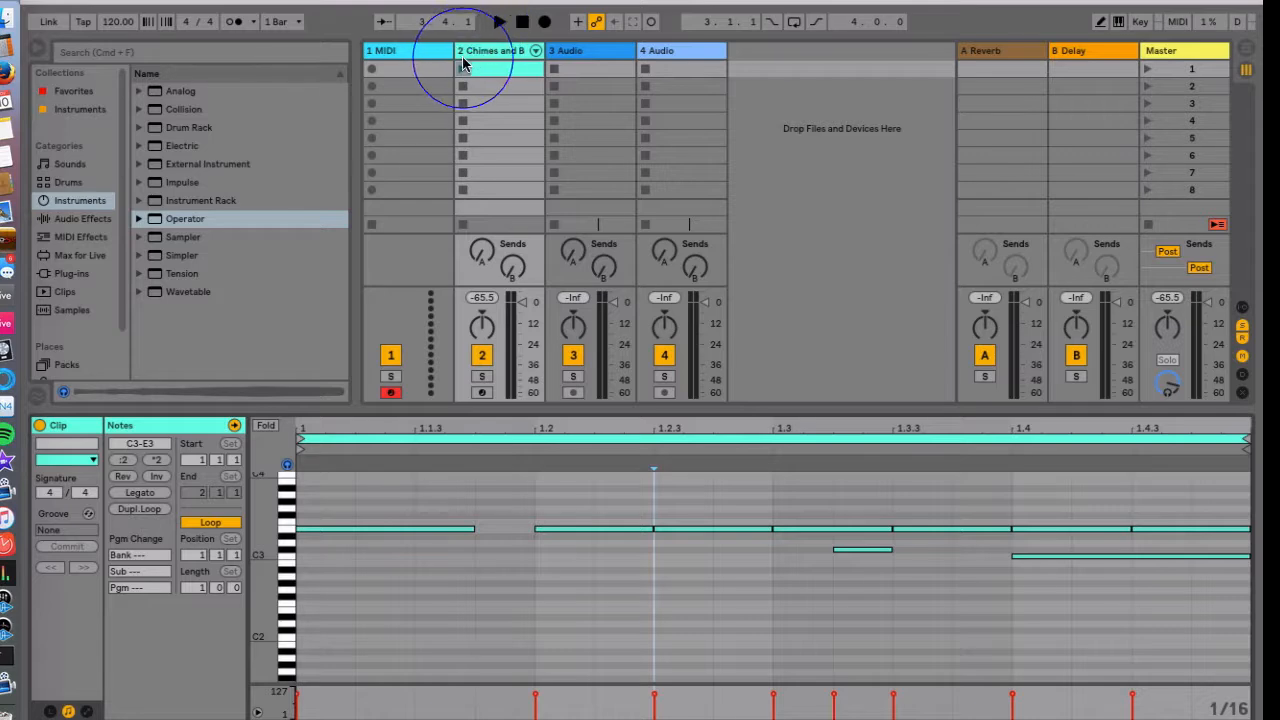
- Create an empty MIDI clip in the third slot of the Chimes and Bow track, and launch the track's first clip
{"action": "left_click", "coordinate": [487, 71]}
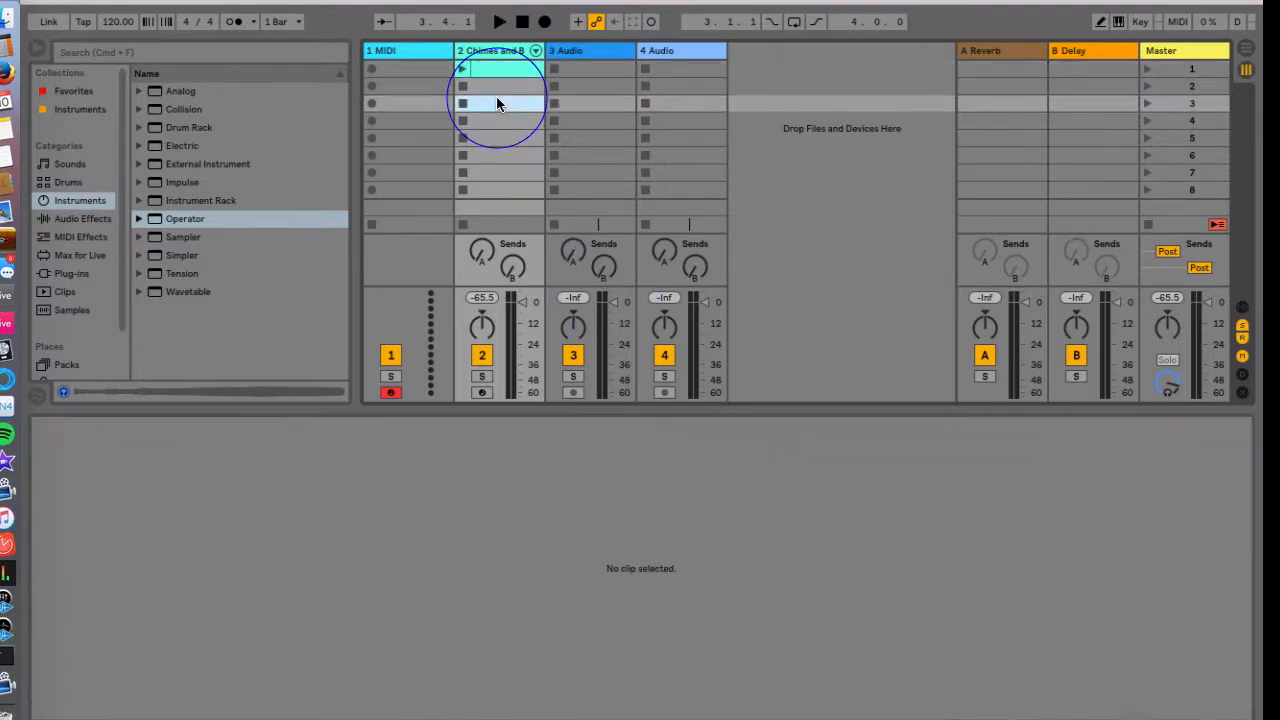
{"action": "double_click", "coordinate": [497, 104]}
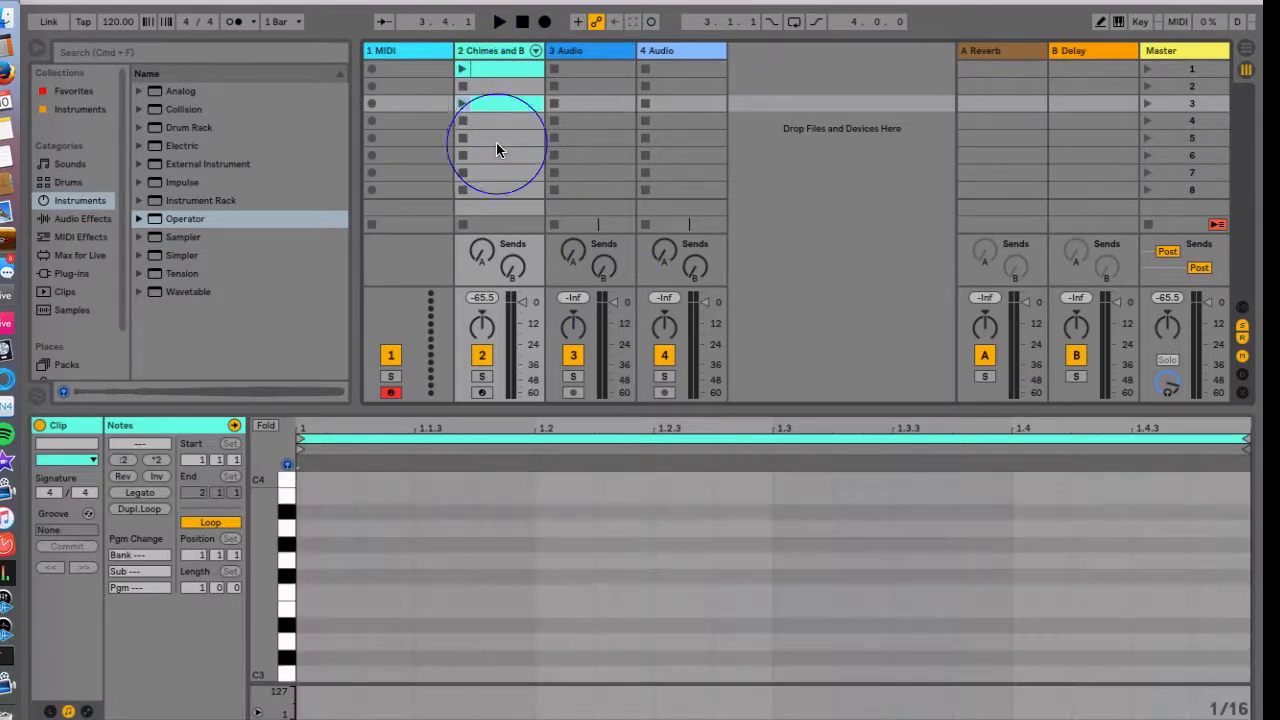
{"action": "left_click", "coordinate": [490, 70]}
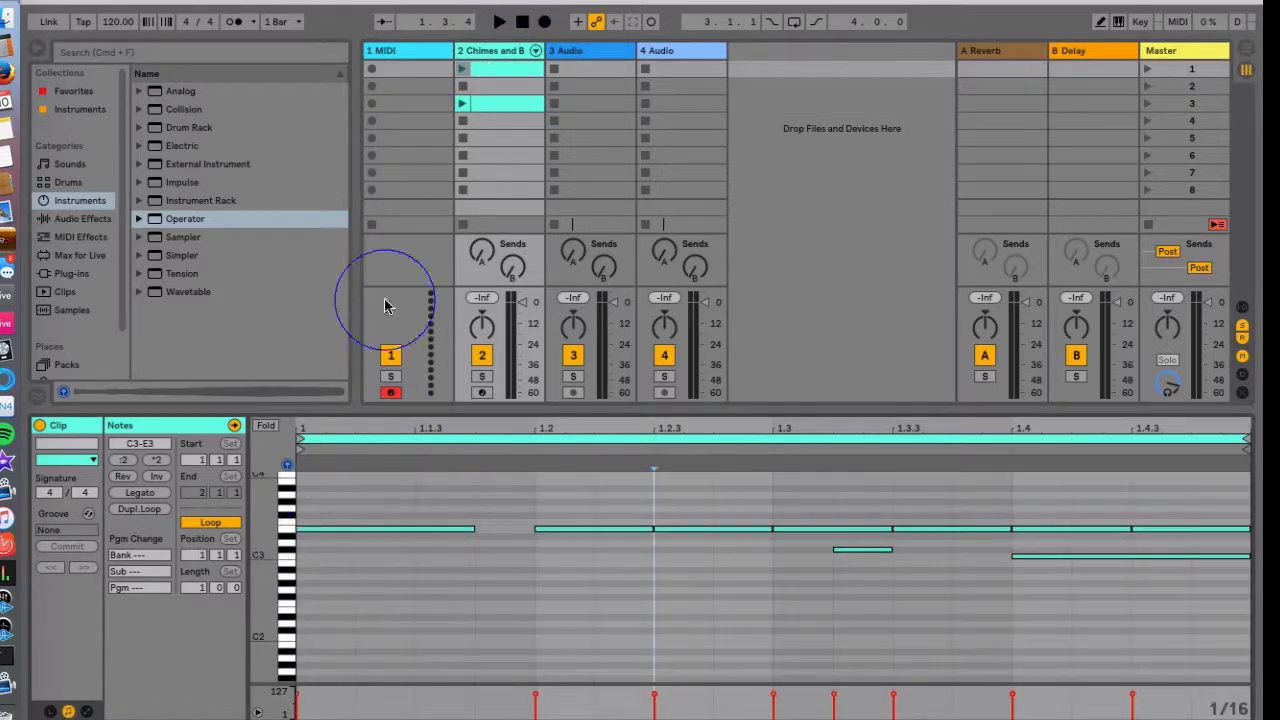
{"action": "left_click", "coordinate": [462, 70]}
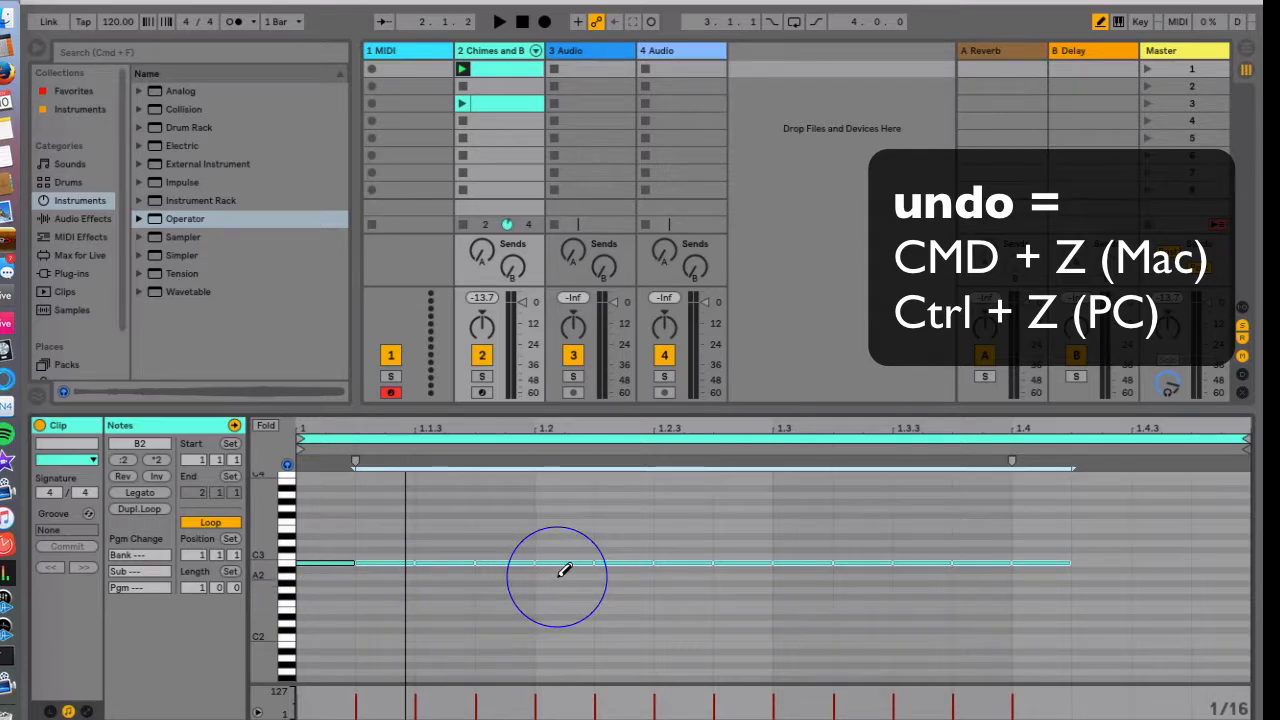
- Undo the last drawn run of B2 notes and look up the available editing commands
{"action": "key", "text": "super+z"}
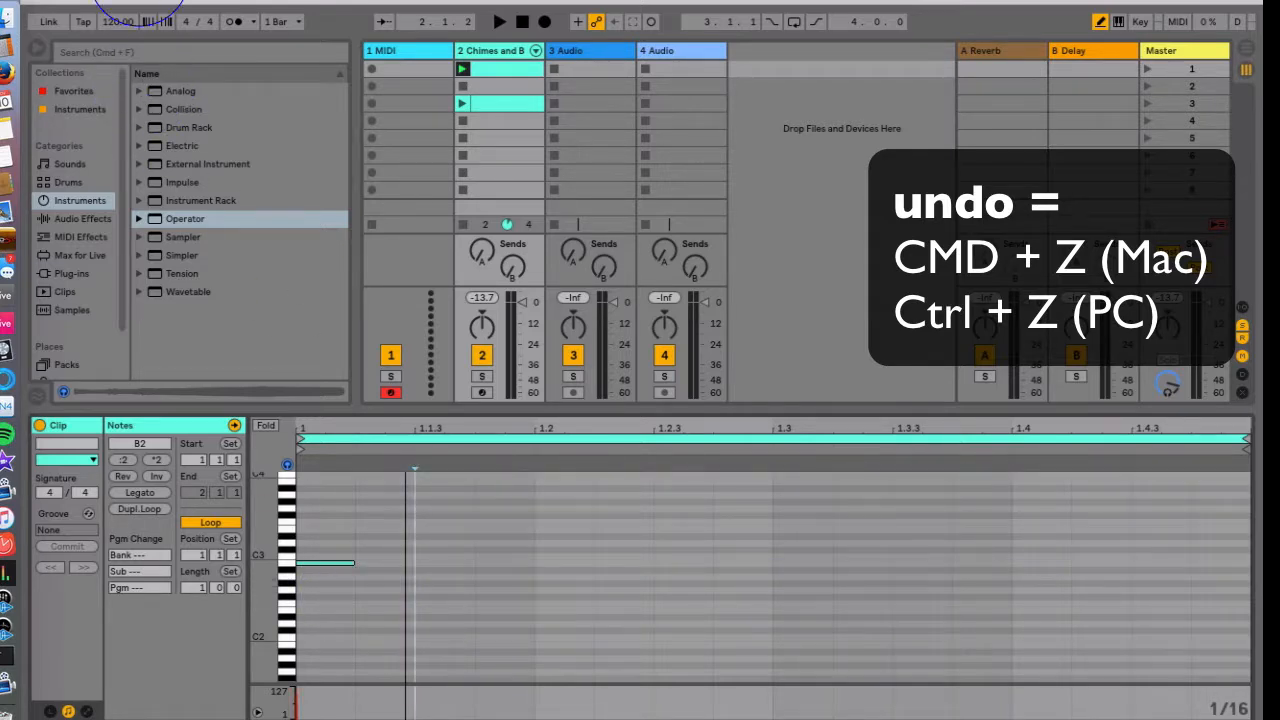
{"action": "left_click", "coordinate": [140, 1]}
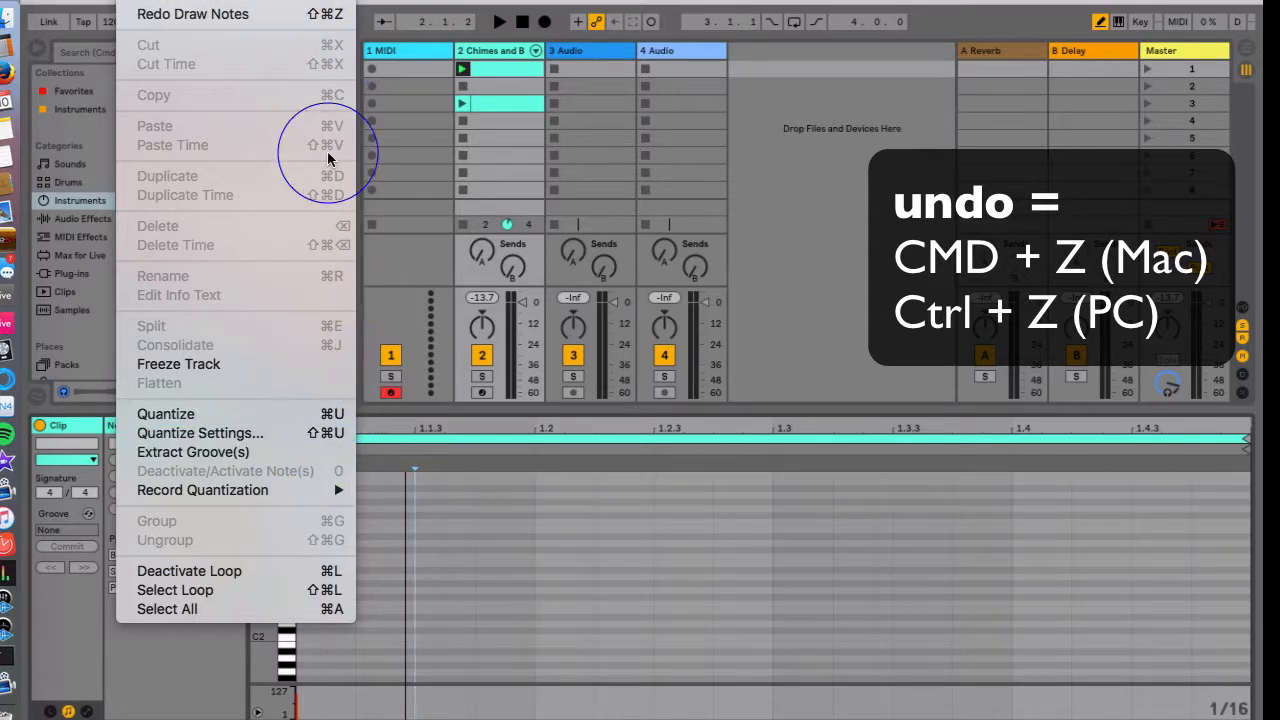
{"action": "left_click", "coordinate": [390, 6]}
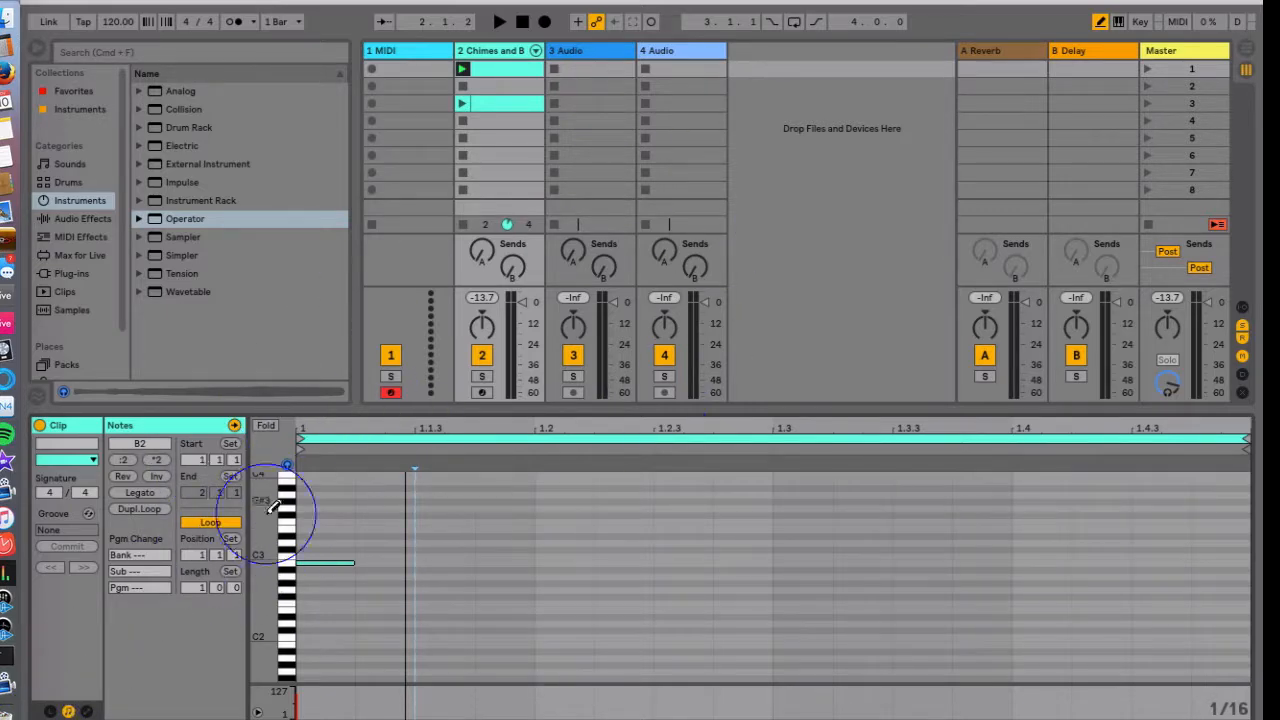
- Show the Info View
{"action": "left_click", "coordinate": [38, 712]}
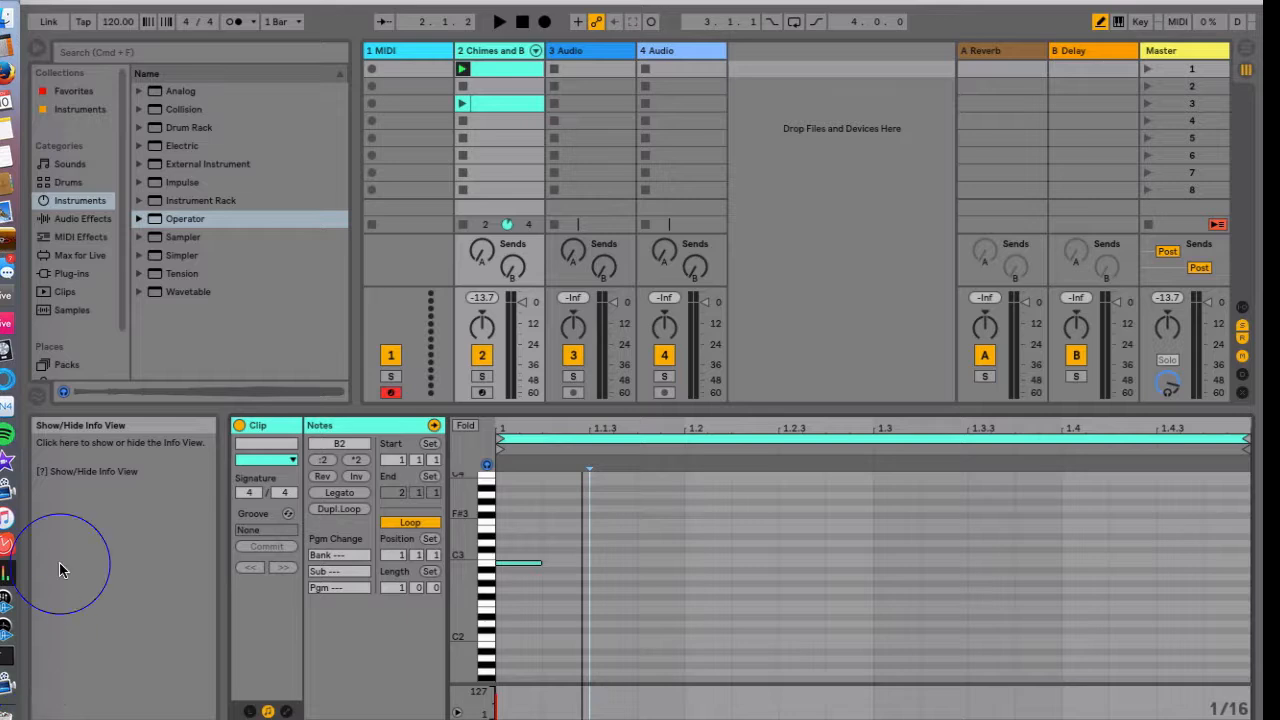